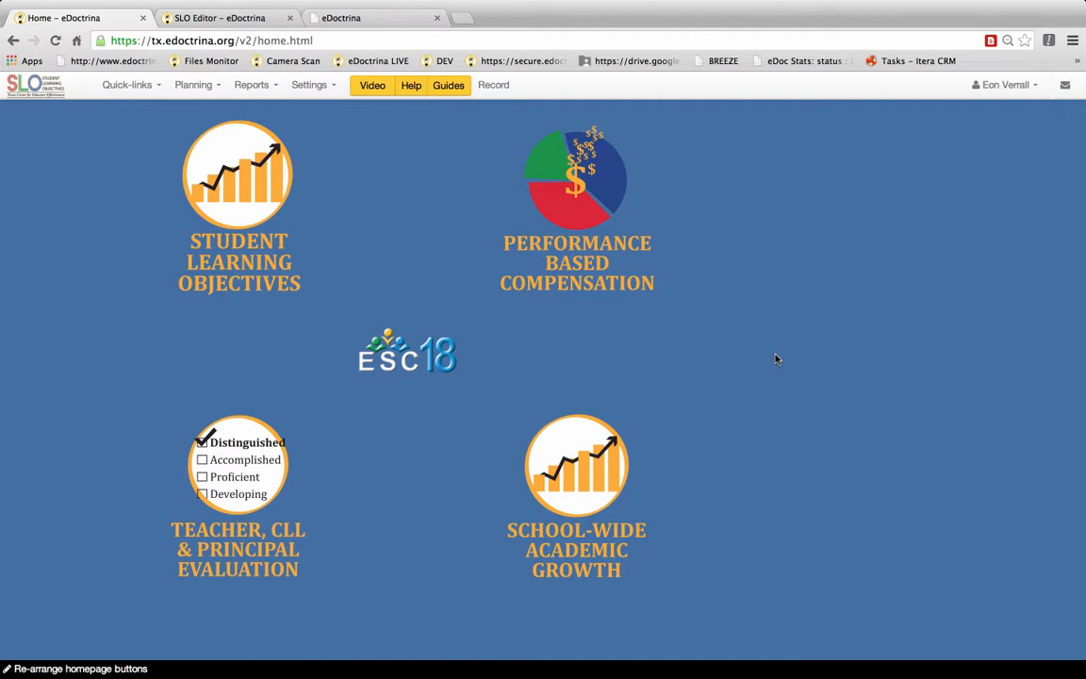
# Step: Open the Student Learning Objectives module and insert a new SLO
pyautogui.click(269, 260)
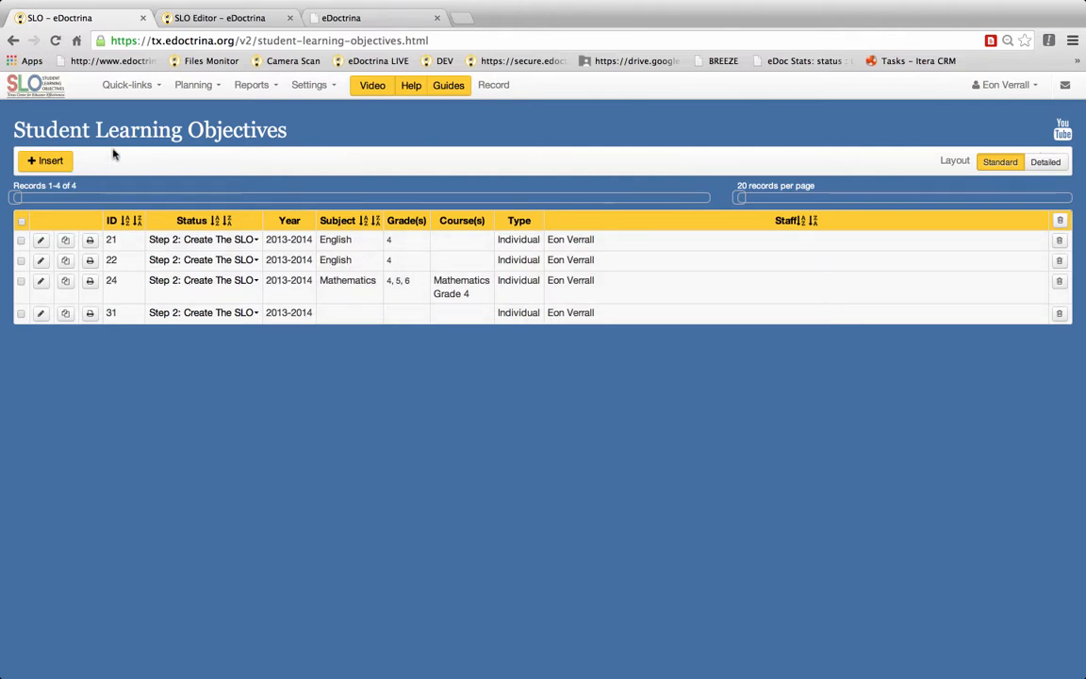
pyautogui.click(45, 166)
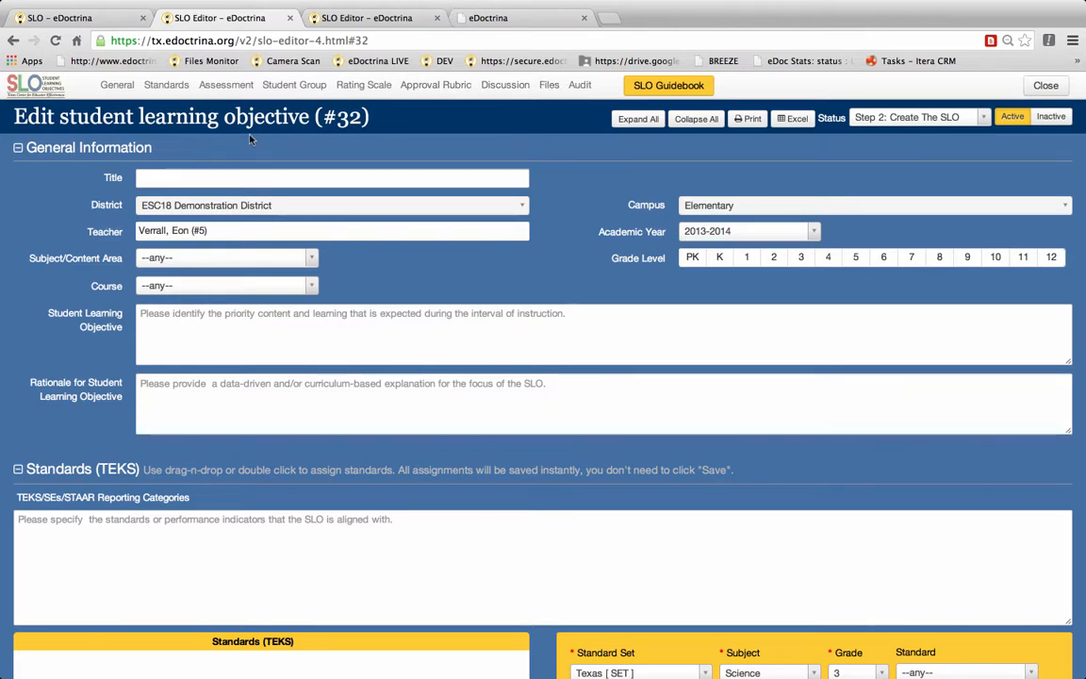
# Step: Jump between the Standards, Student Group and General sections of the SLO editor to review them
pyautogui.click(167, 86)
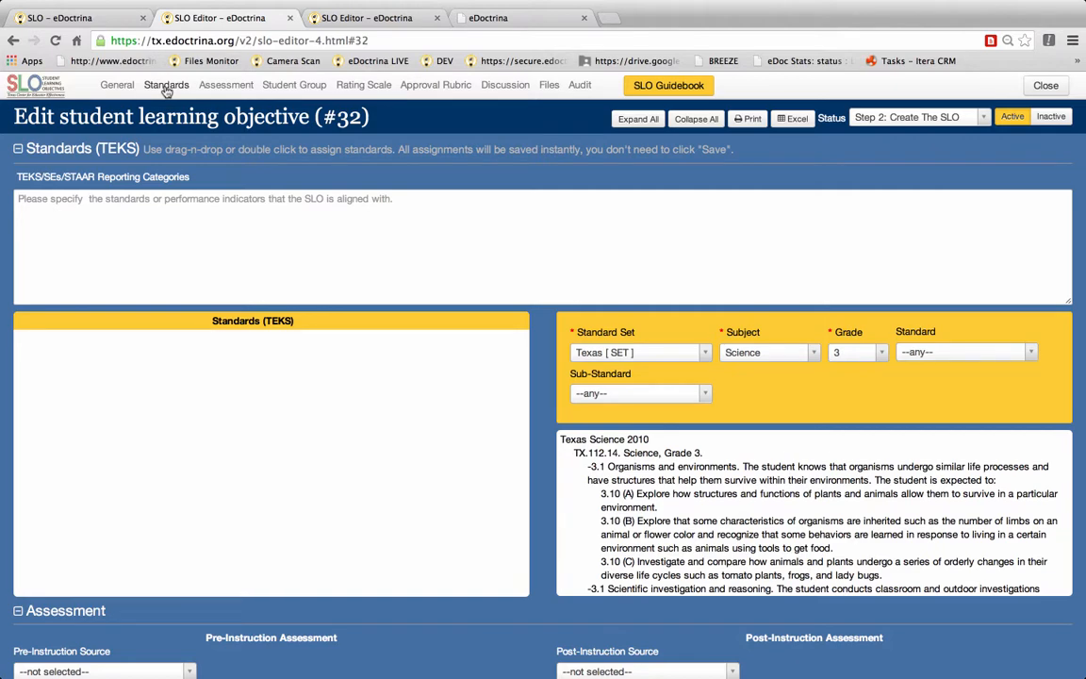
pyautogui.click(285, 87)
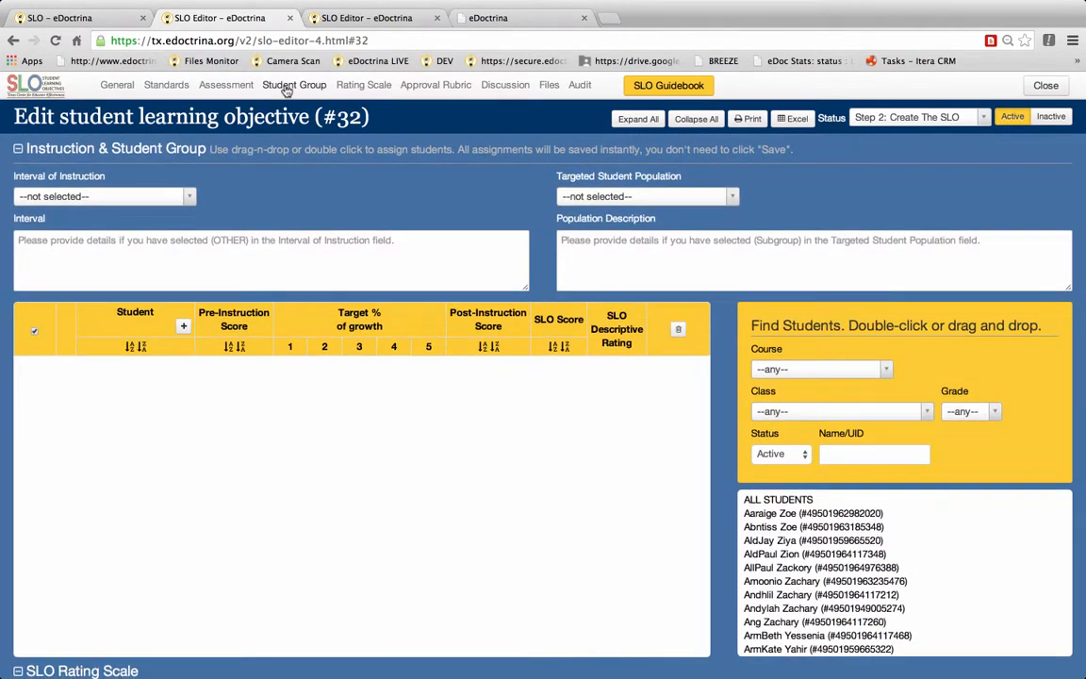
pyautogui.click(116, 87)
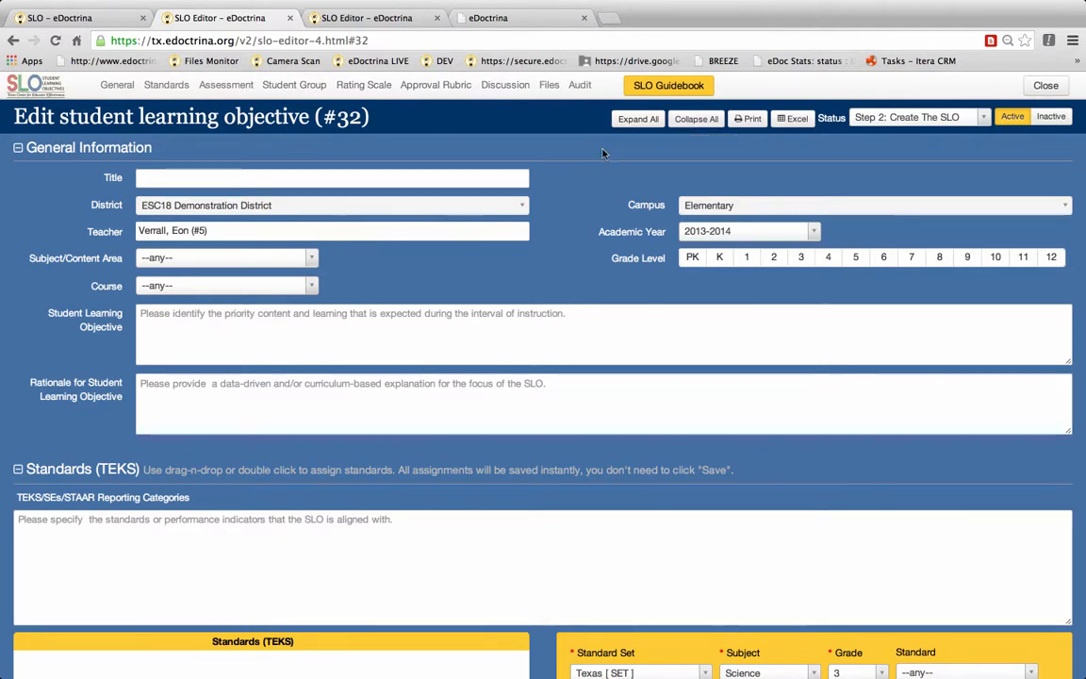
# Step: Collapse, expand and scroll through all SLO editor sections, including the SLO Rating Scale, to review their contents
pyautogui.click(708, 123)
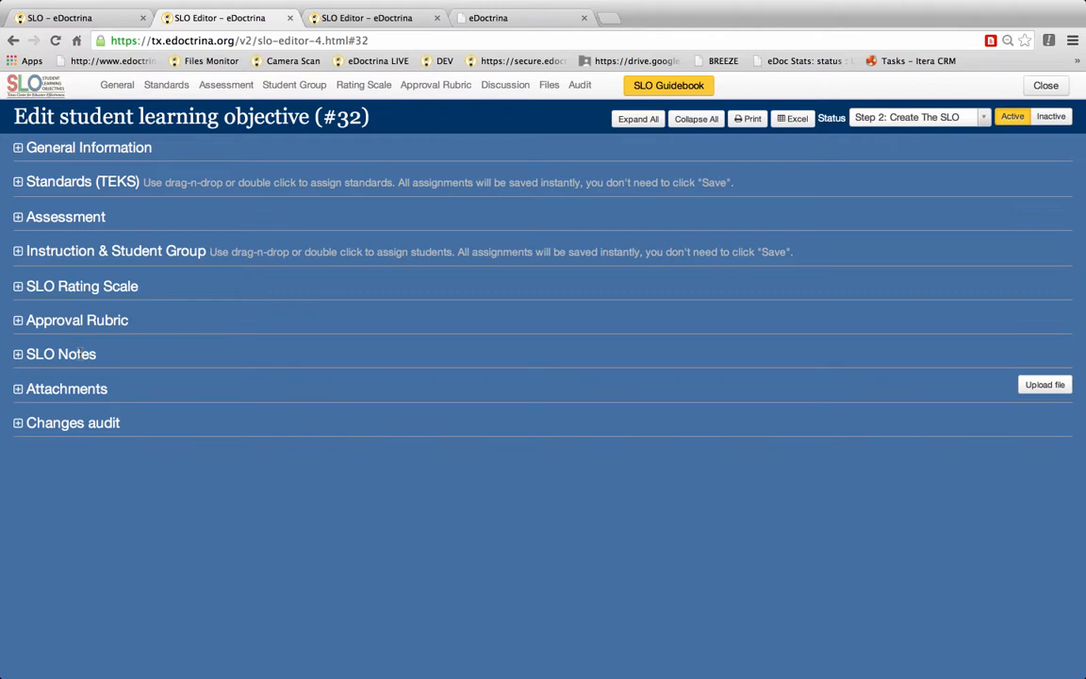
pyautogui.click(17, 288)
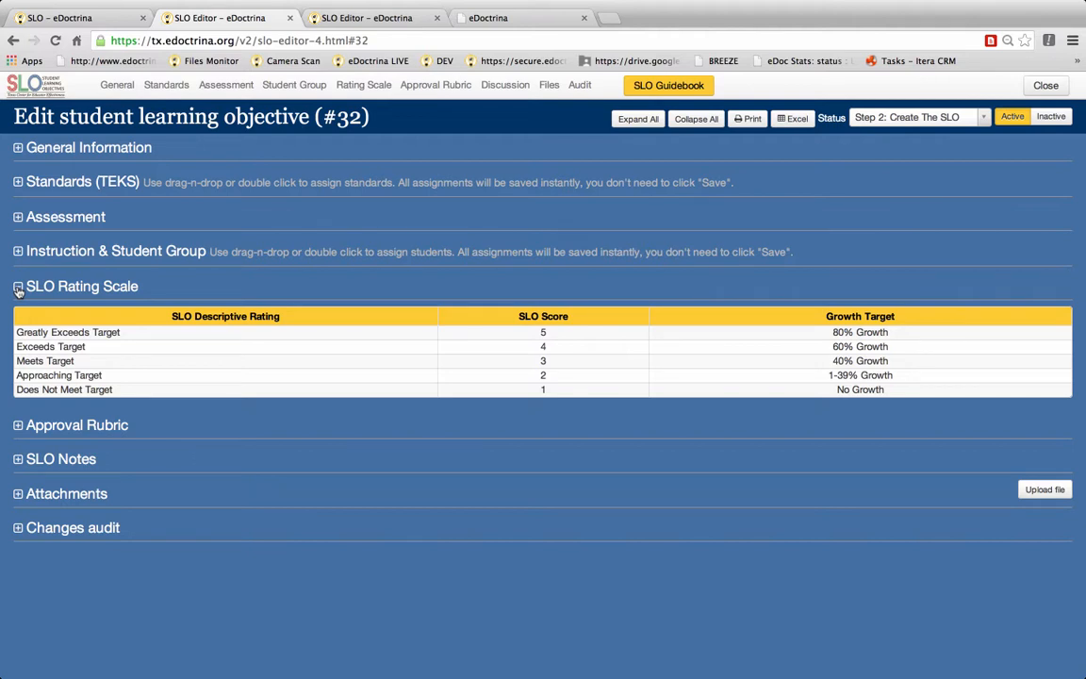
pyautogui.click(18, 288)
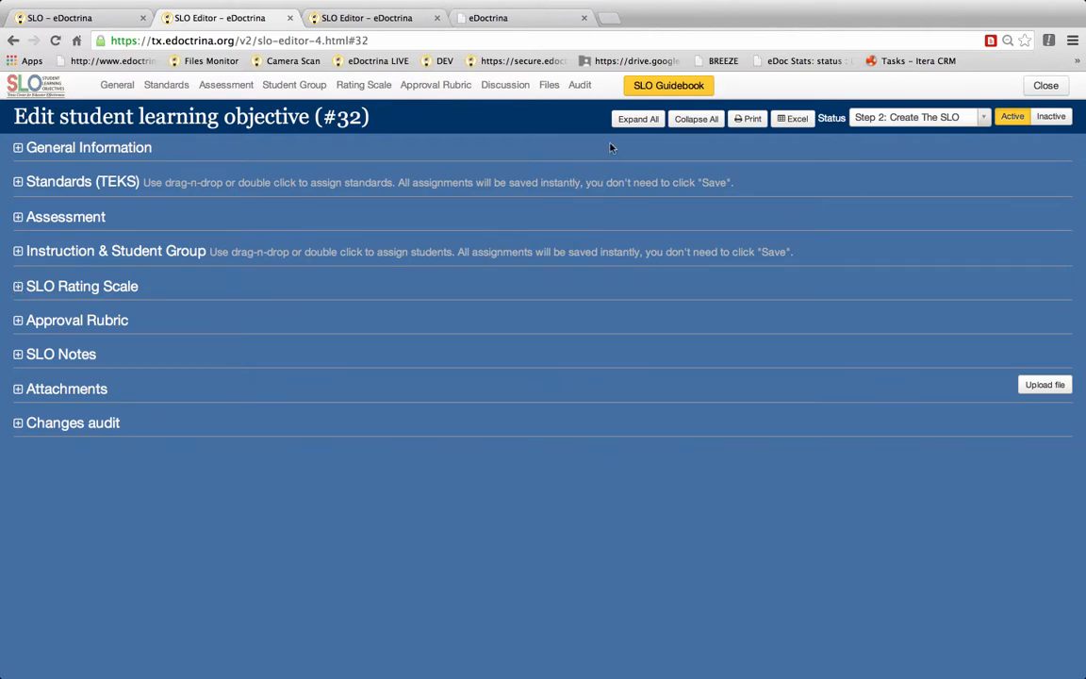
pyautogui.click(638, 120)
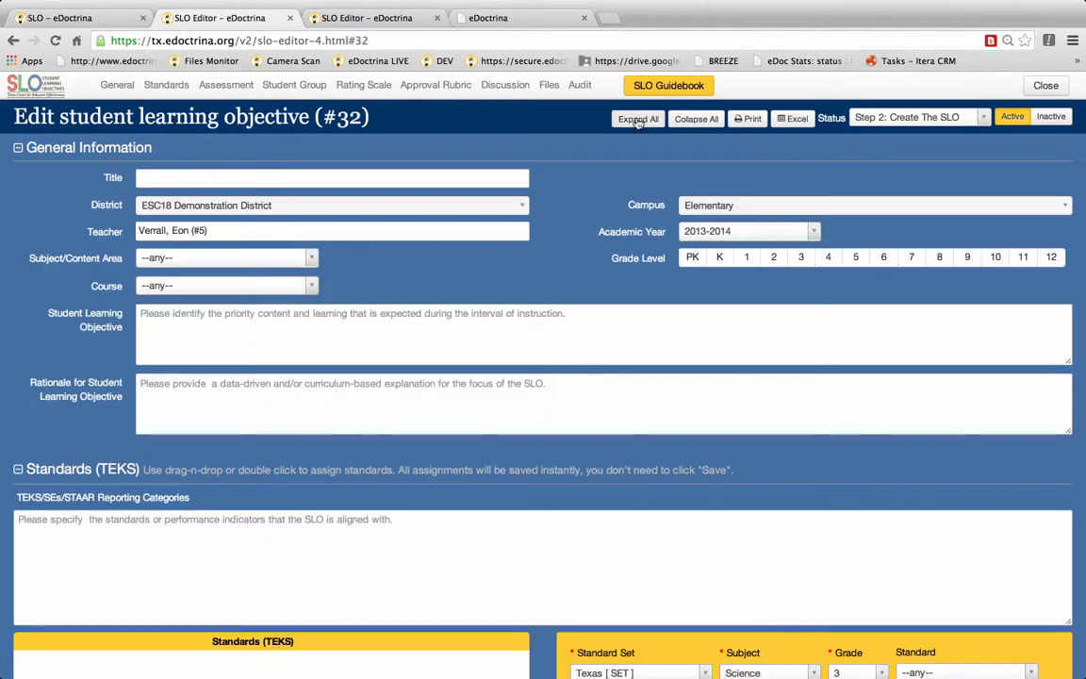
pyautogui.scroll(-5, 535, 449)
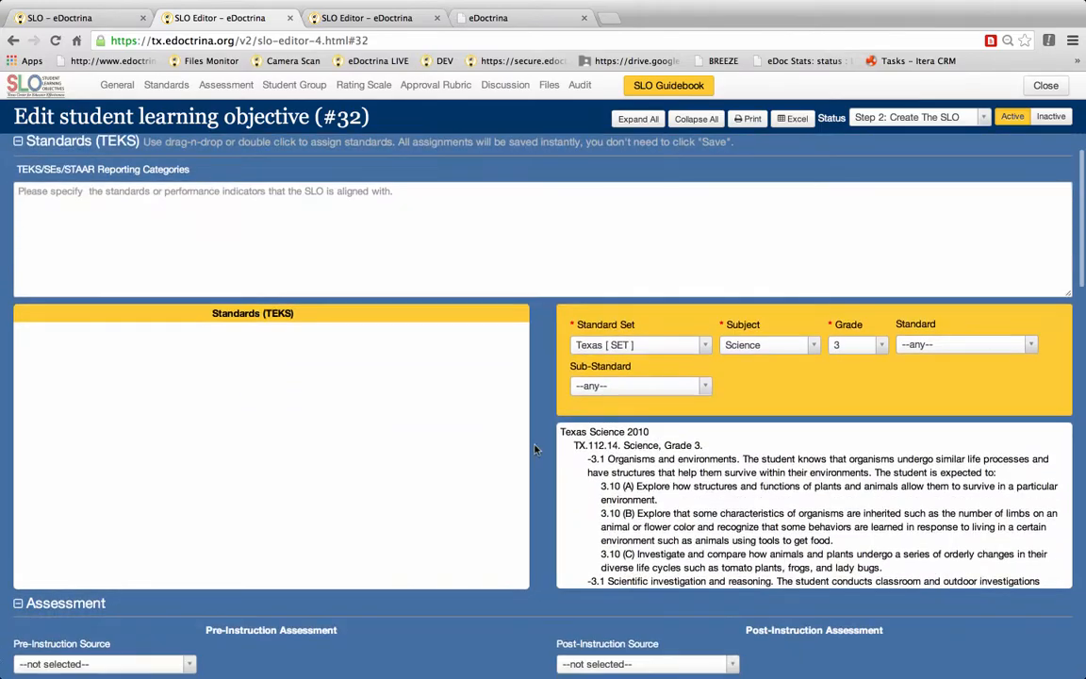
pyautogui.scroll(-15, 535, 449)
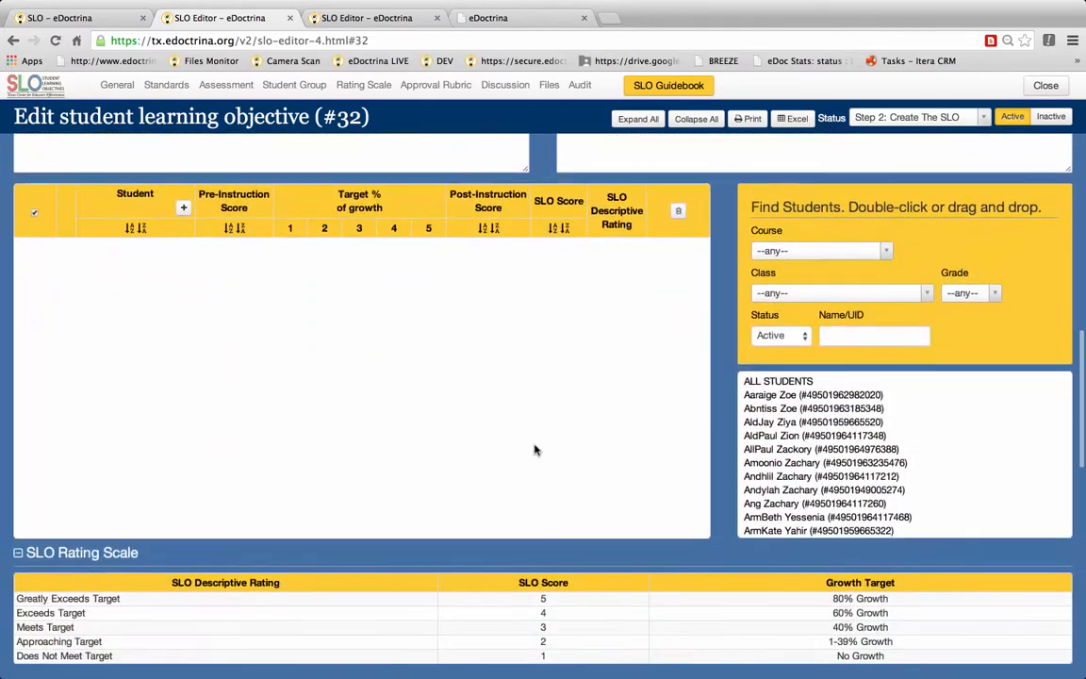
pyautogui.scroll(-15, 534, 449)
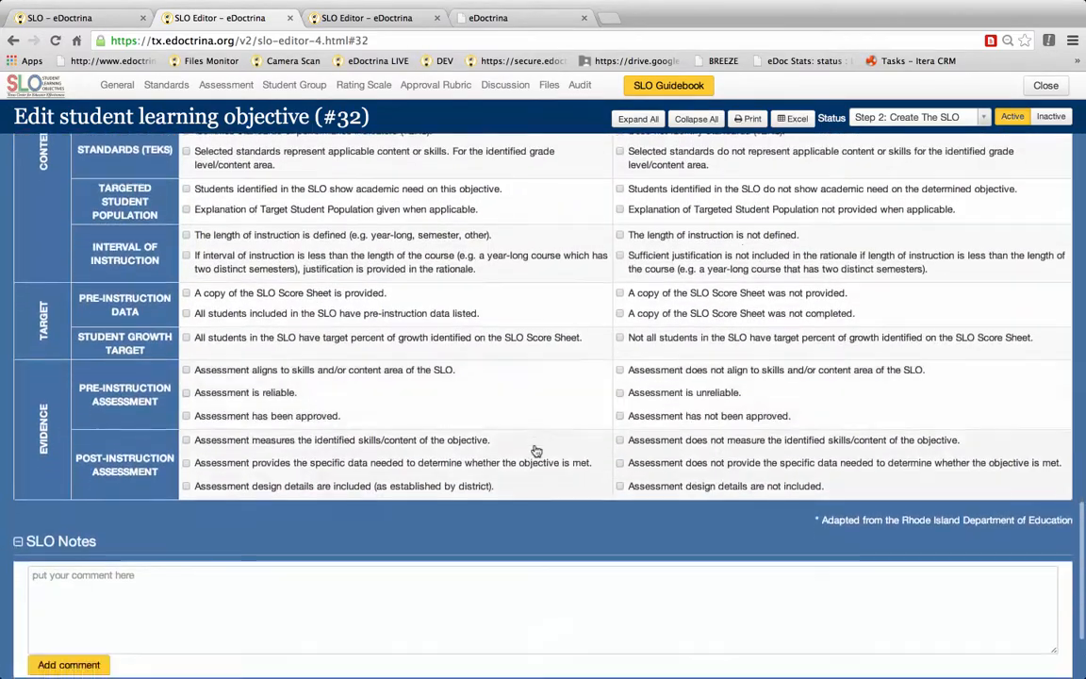
pyautogui.scroll(-3, 535, 449)
pyautogui.scroll(20, 535, 449)
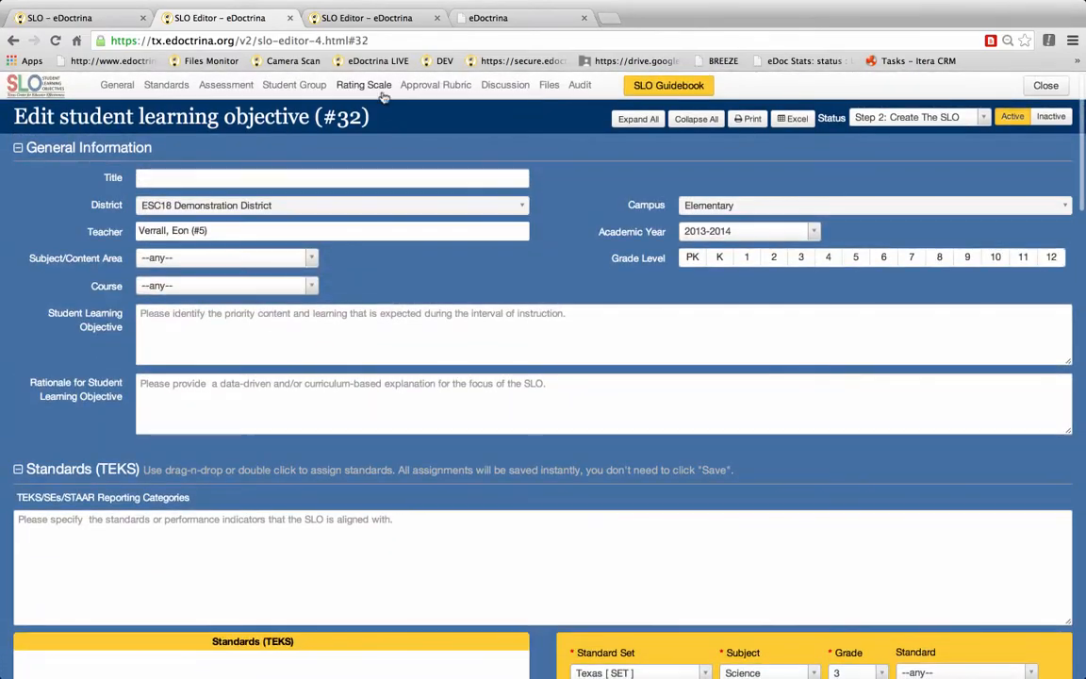
pyautogui.click(347, 86)
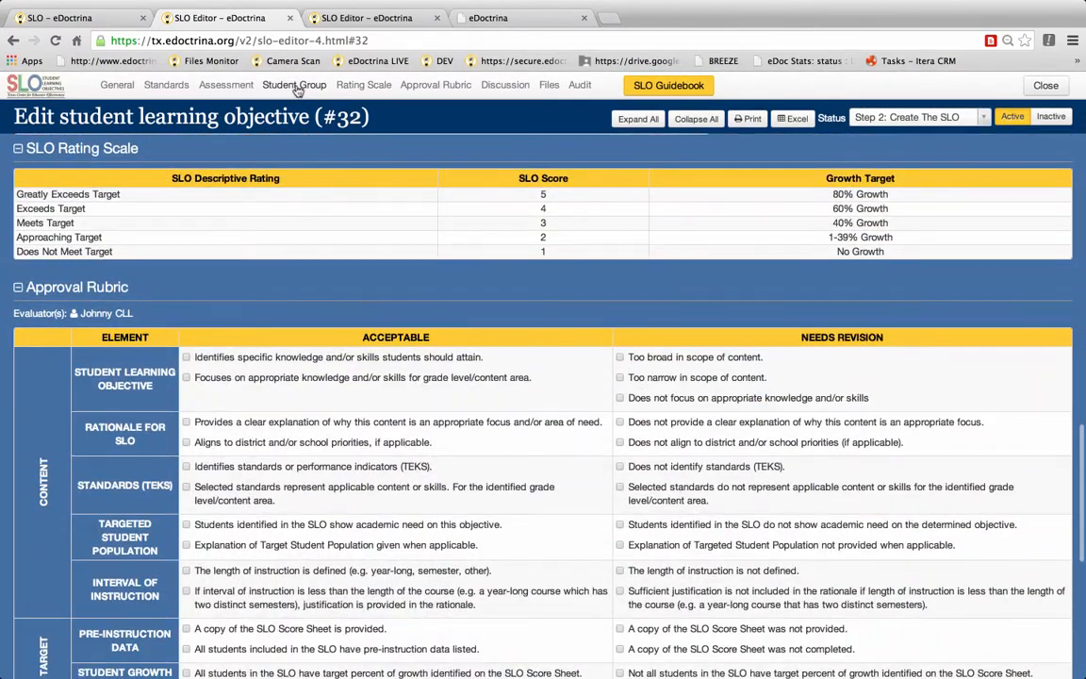
pyautogui.click(296, 87)
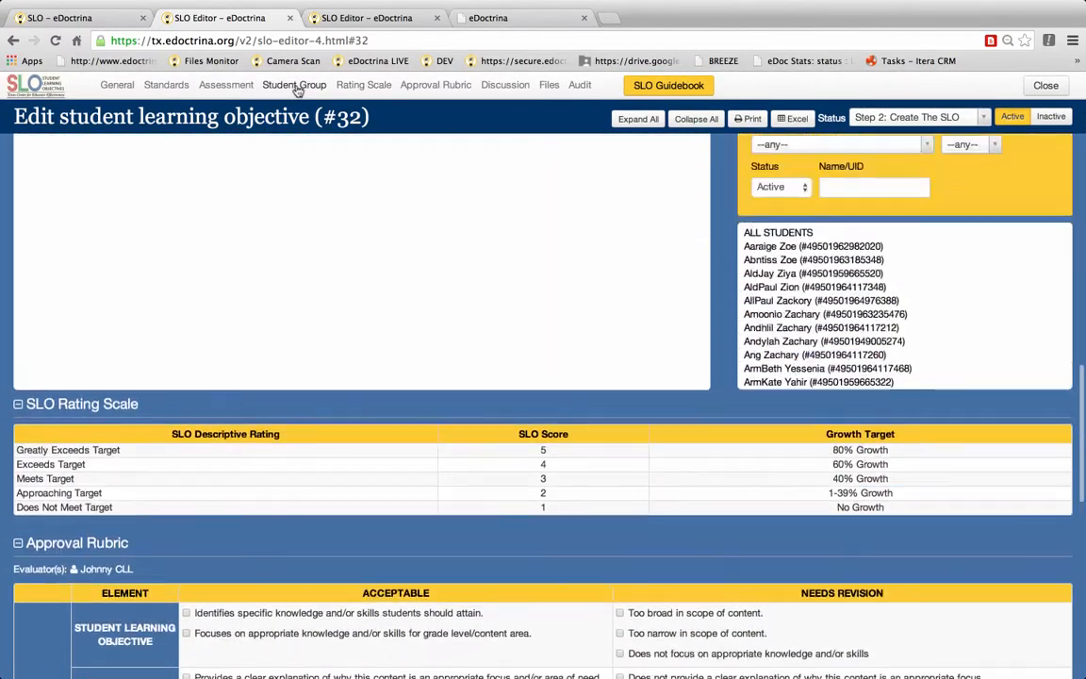
pyautogui.click(118, 86)
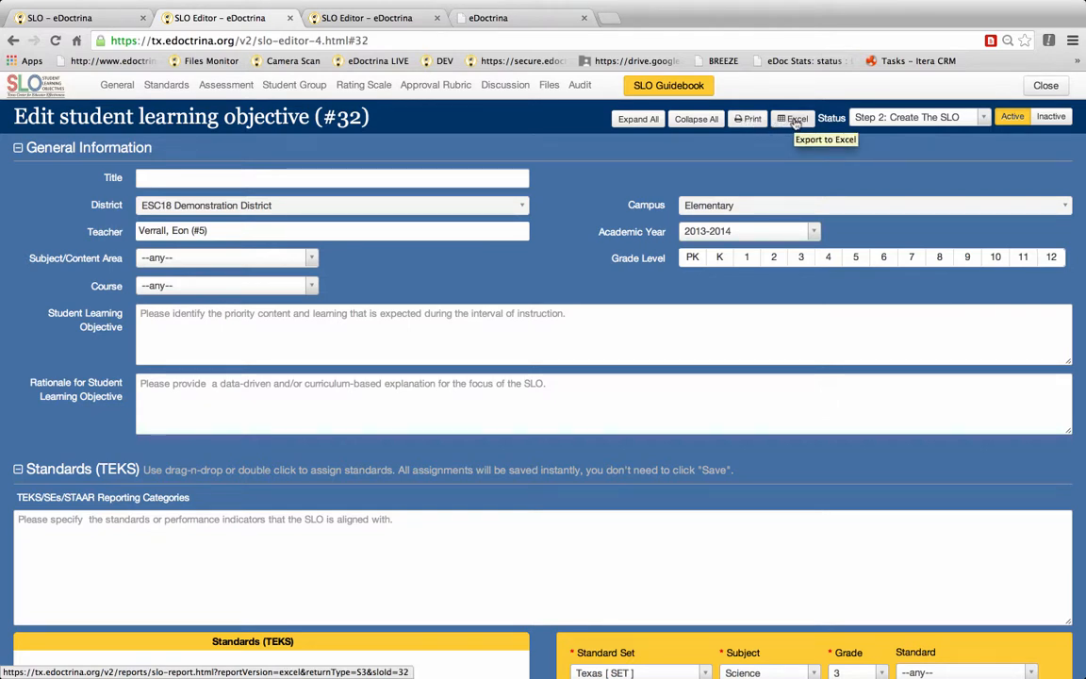
# Step: Review the available SLO status options without changing the status
pyautogui.click(986, 117)
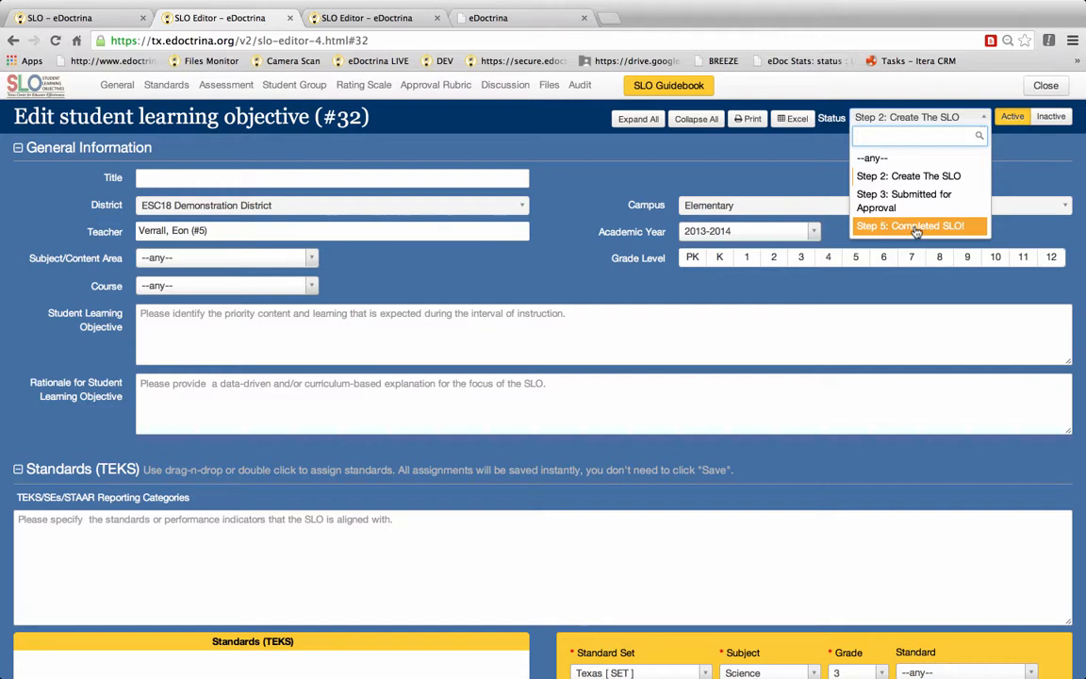
pyautogui.click(1018, 160)
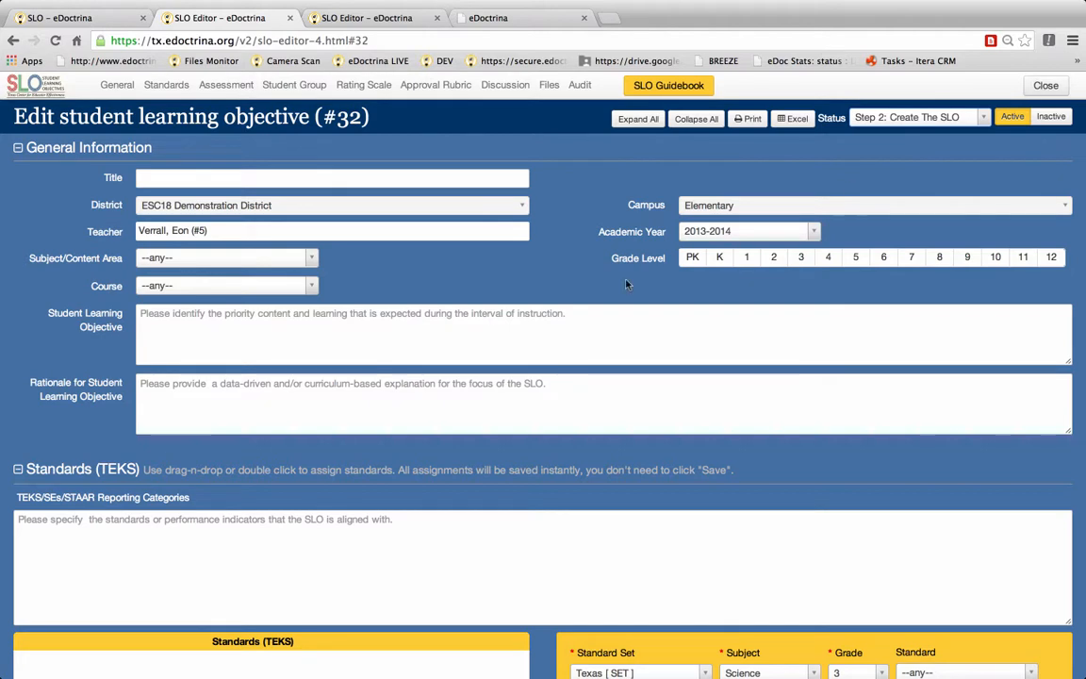
# Step: Enter the title "This is my amazing SLO" and save the SLO
pyautogui.click(241, 179)
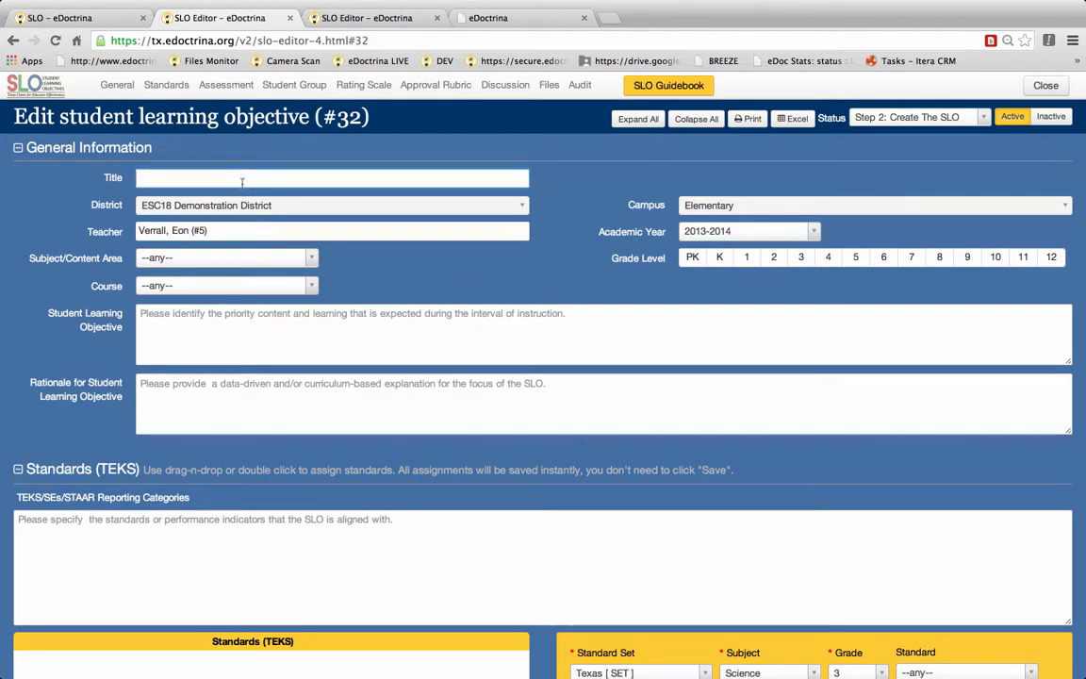
pyautogui.write('This')
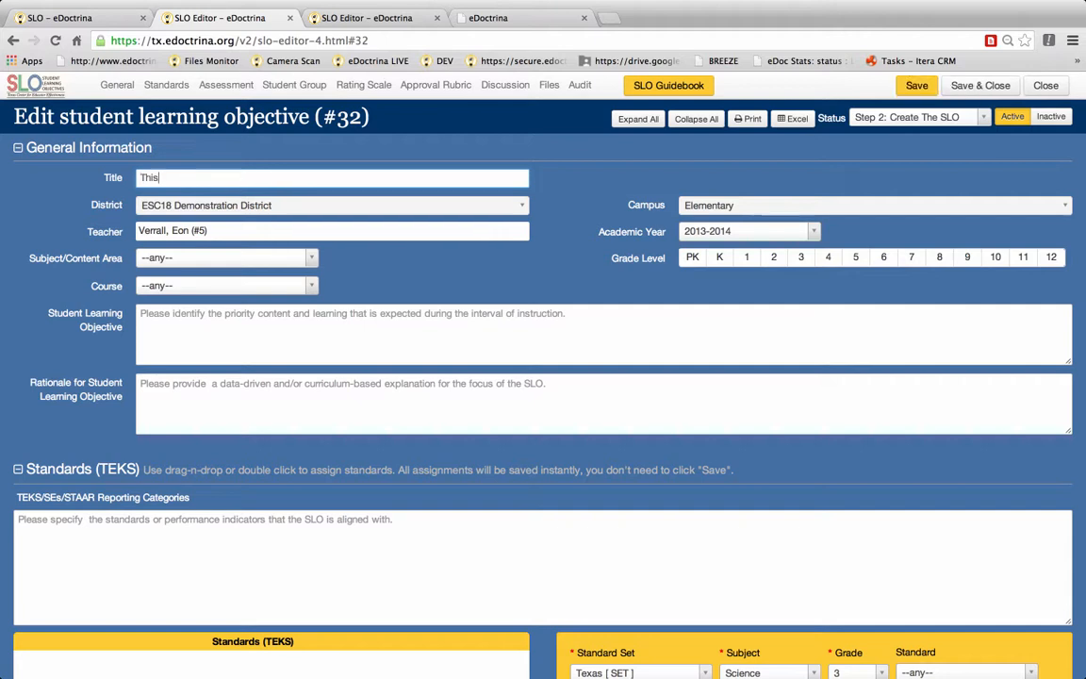
pyautogui.write(' is my amazing SLO')
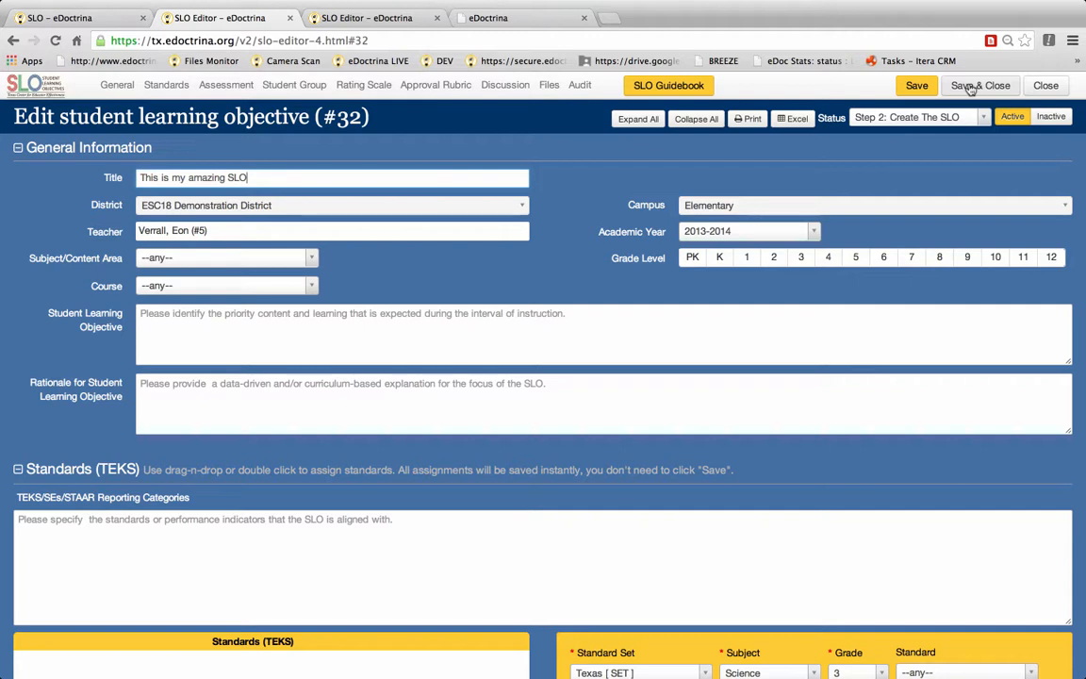
pyautogui.click(913, 89)
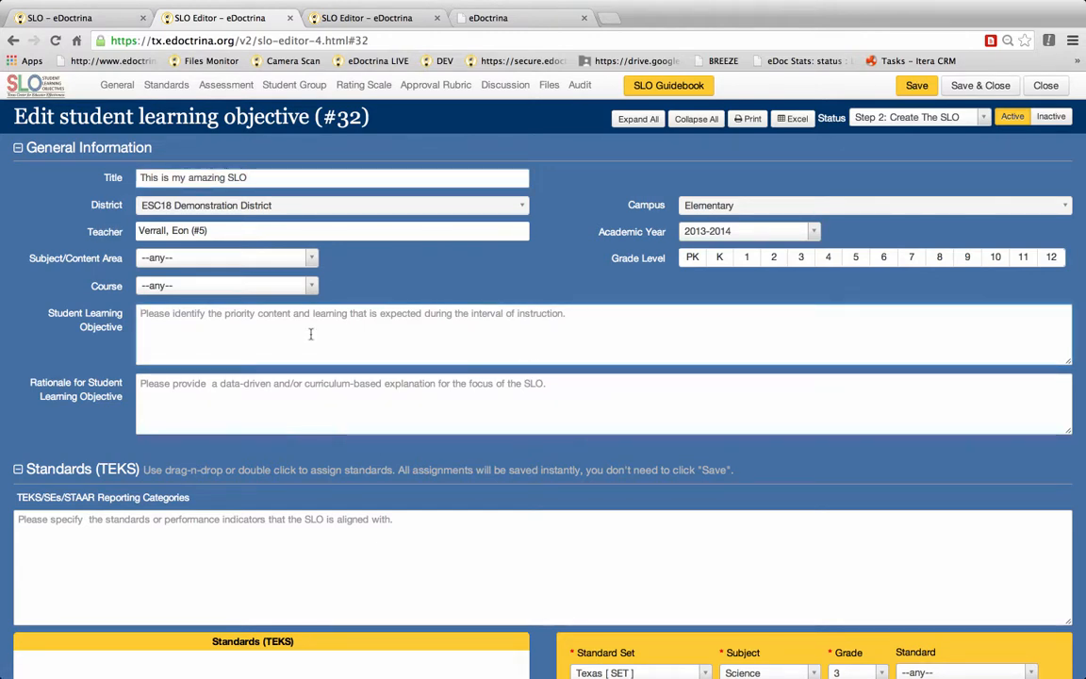
pyautogui.click(926, 86)
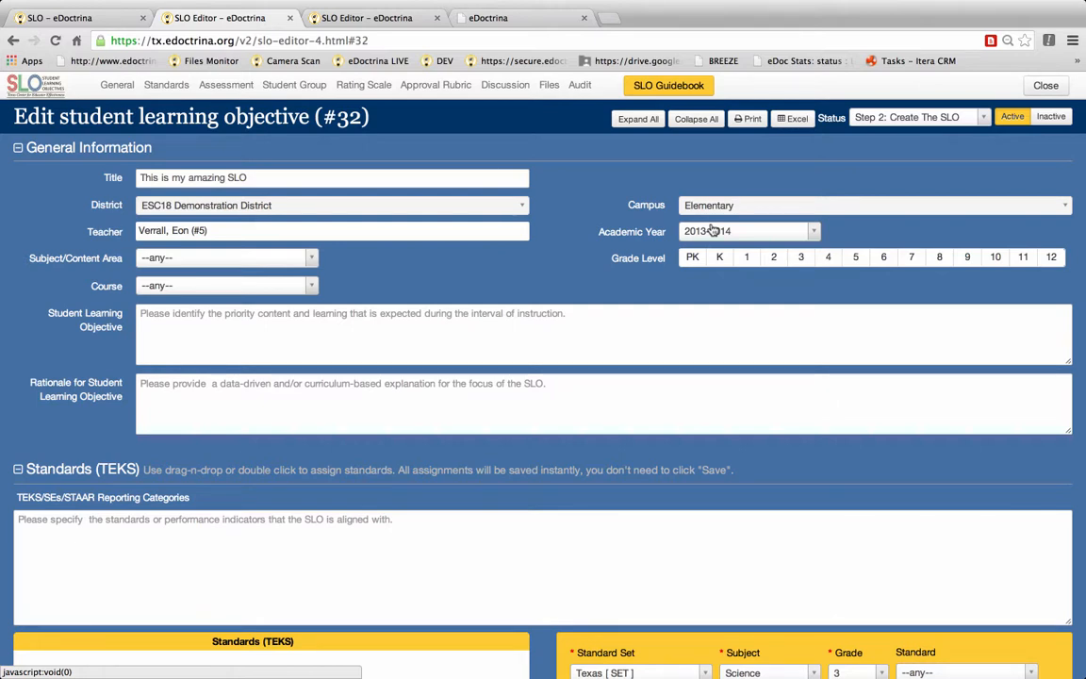
# Step: Set the subject/content area to French
pyautogui.click(202, 256)
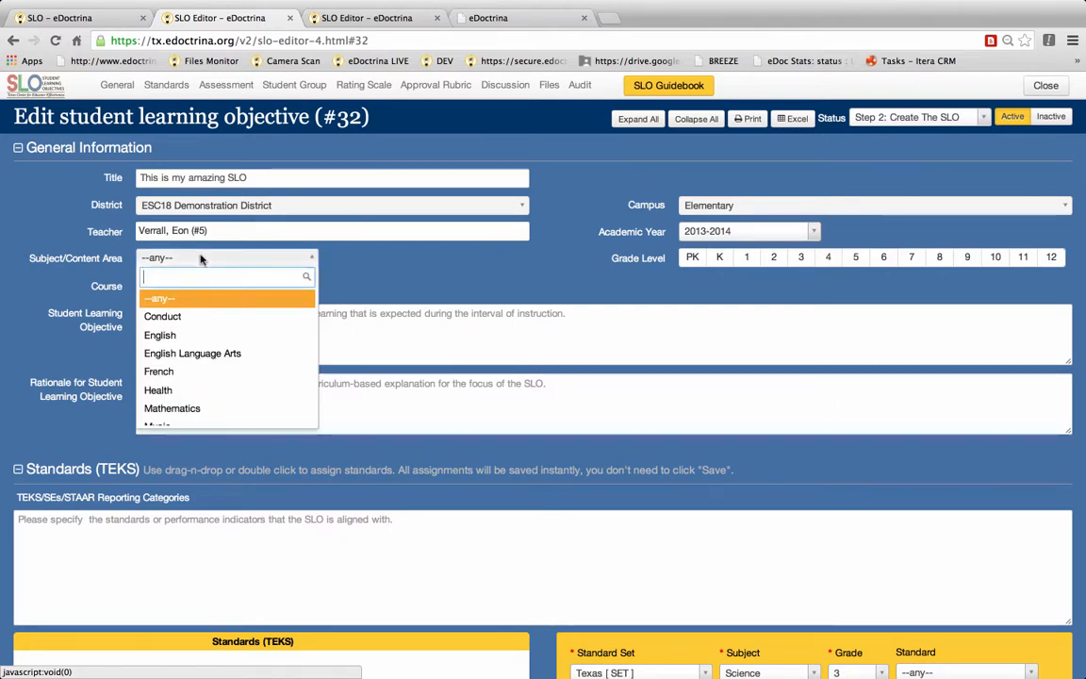
pyautogui.click(175, 374)
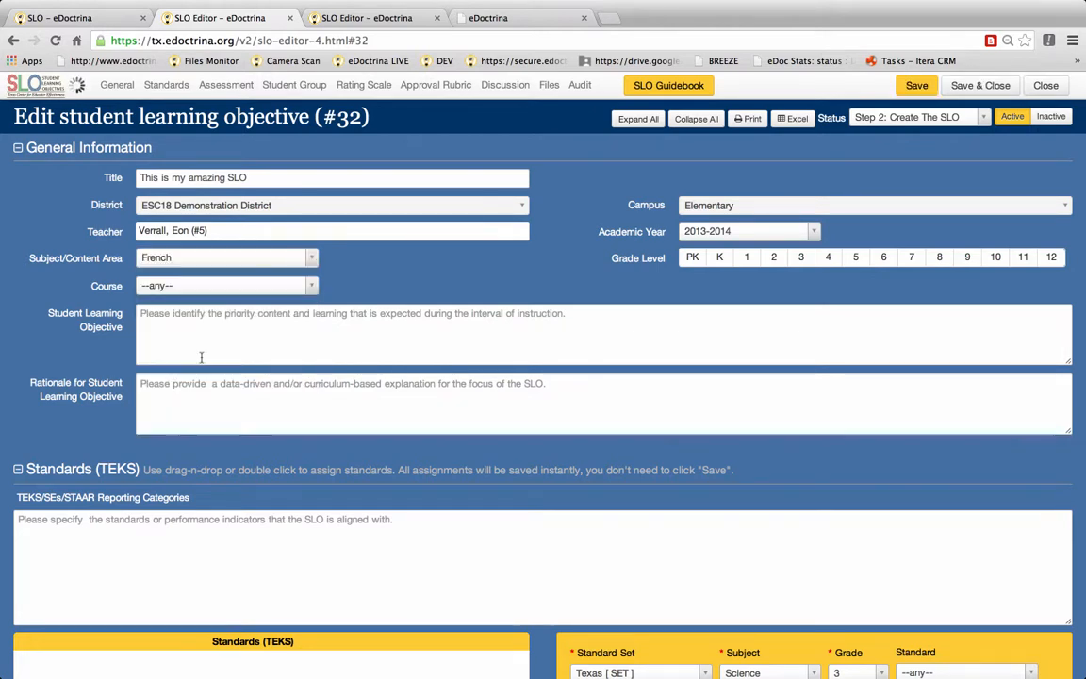
# Step: Set the grade level to 4 only, toggling grades 5 and 6 on and off again
pyautogui.click(827, 258)
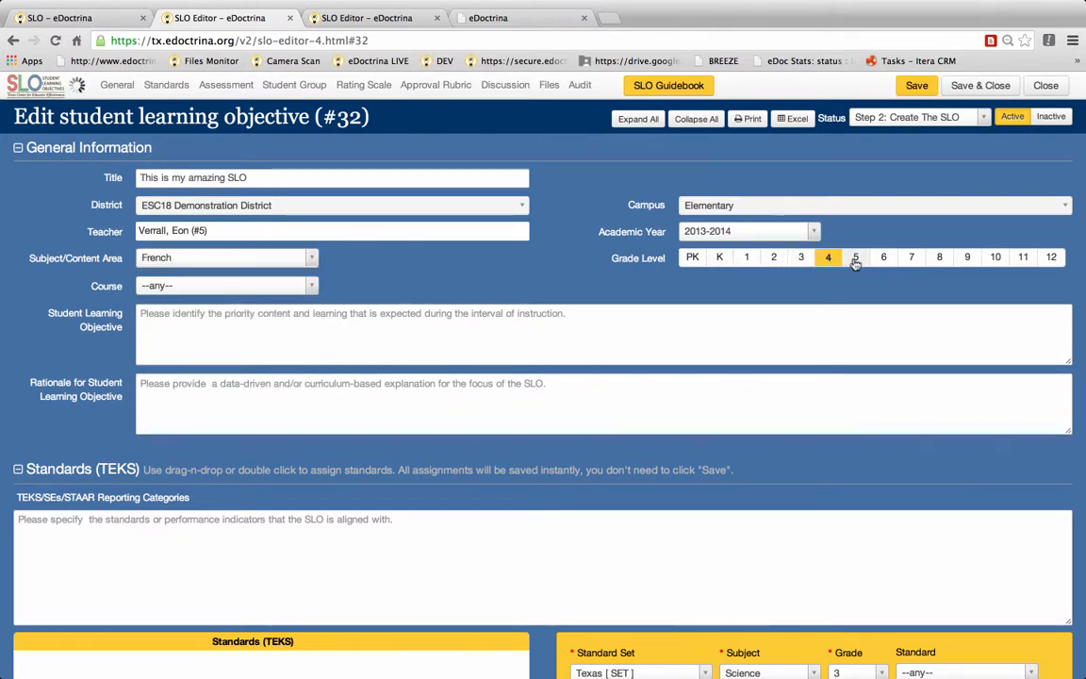
pyautogui.click(855, 262)
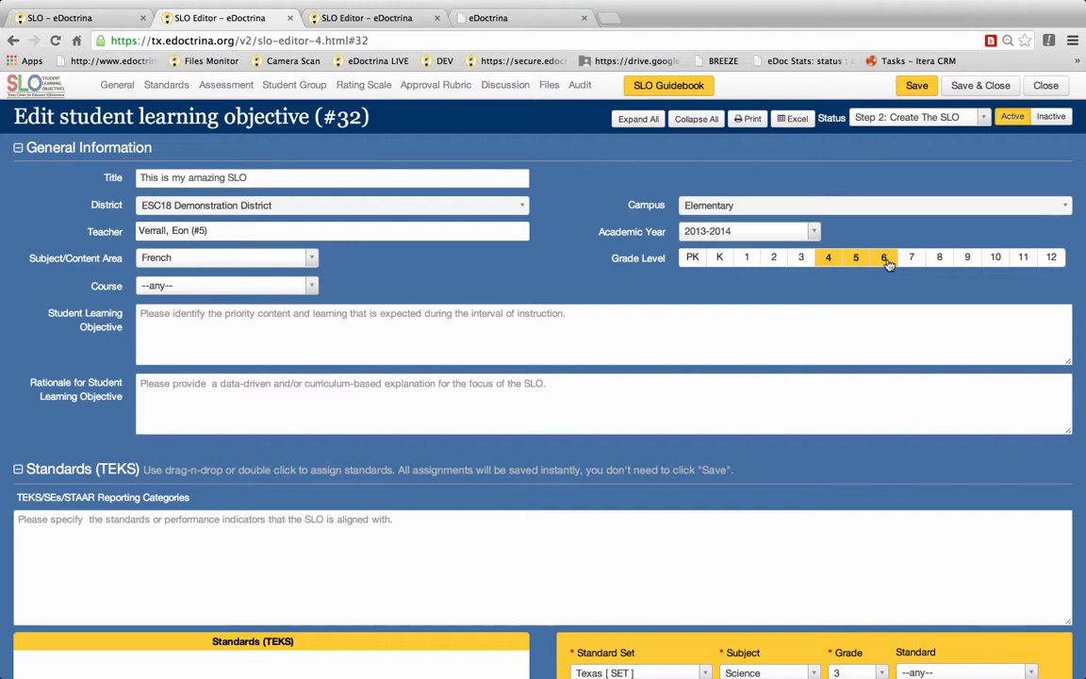
pyautogui.click(885, 260)
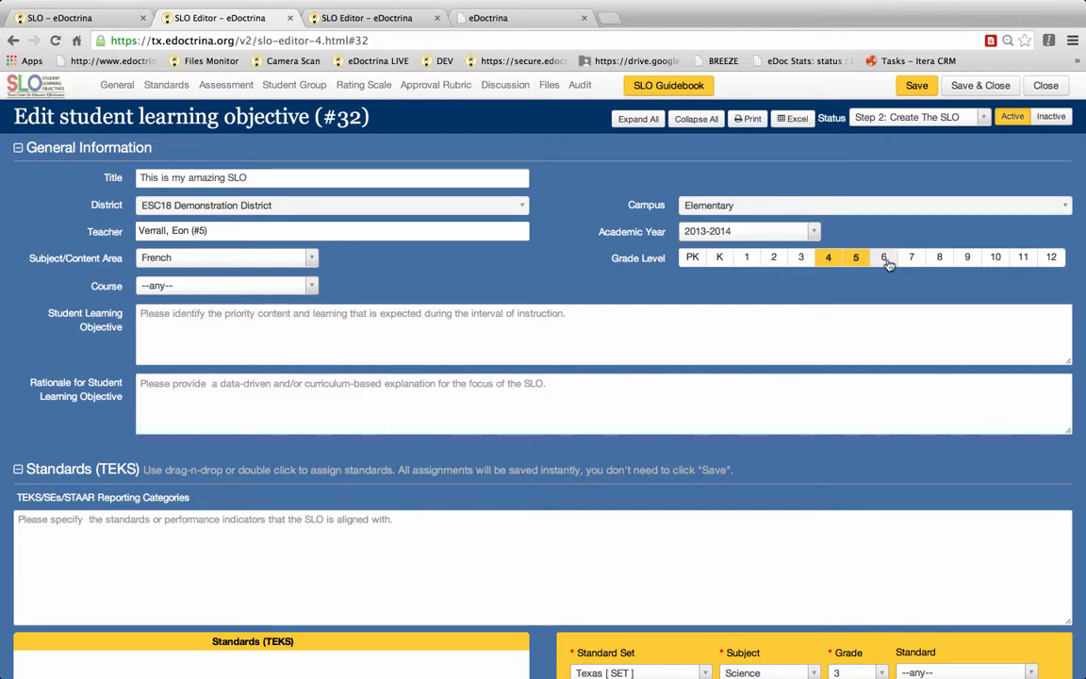
pyautogui.click(860, 261)
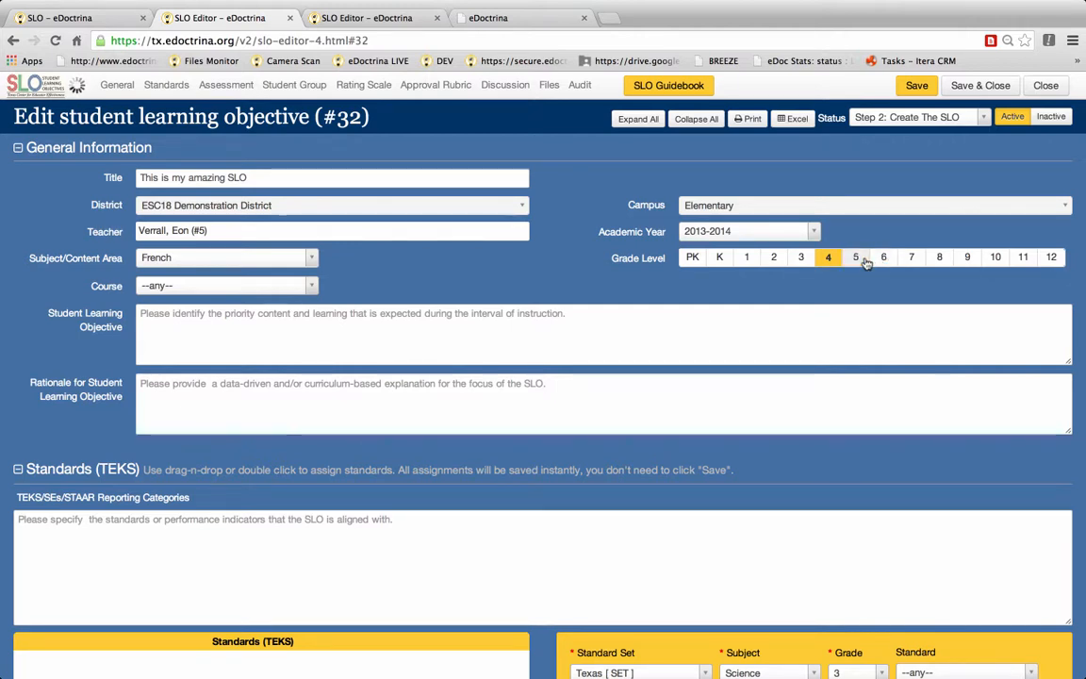
# Step: Change the subject/content area to Mathematics by searching "math", then check the available course options
pyautogui.click(303, 259)
pyautogui.write('math')
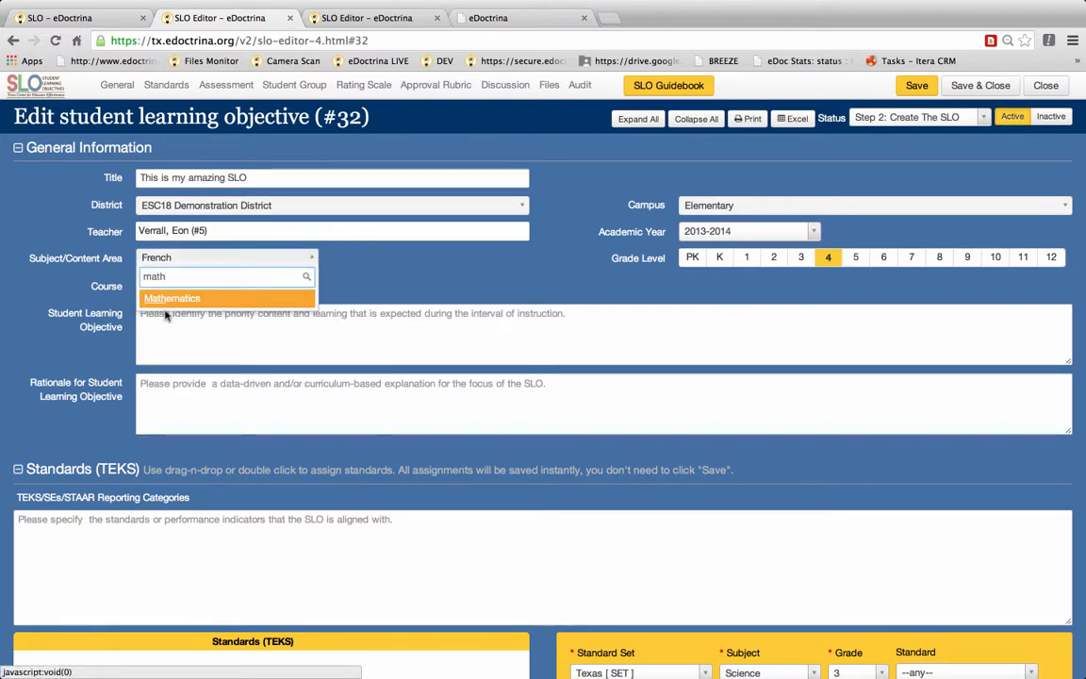
pyautogui.click(187, 300)
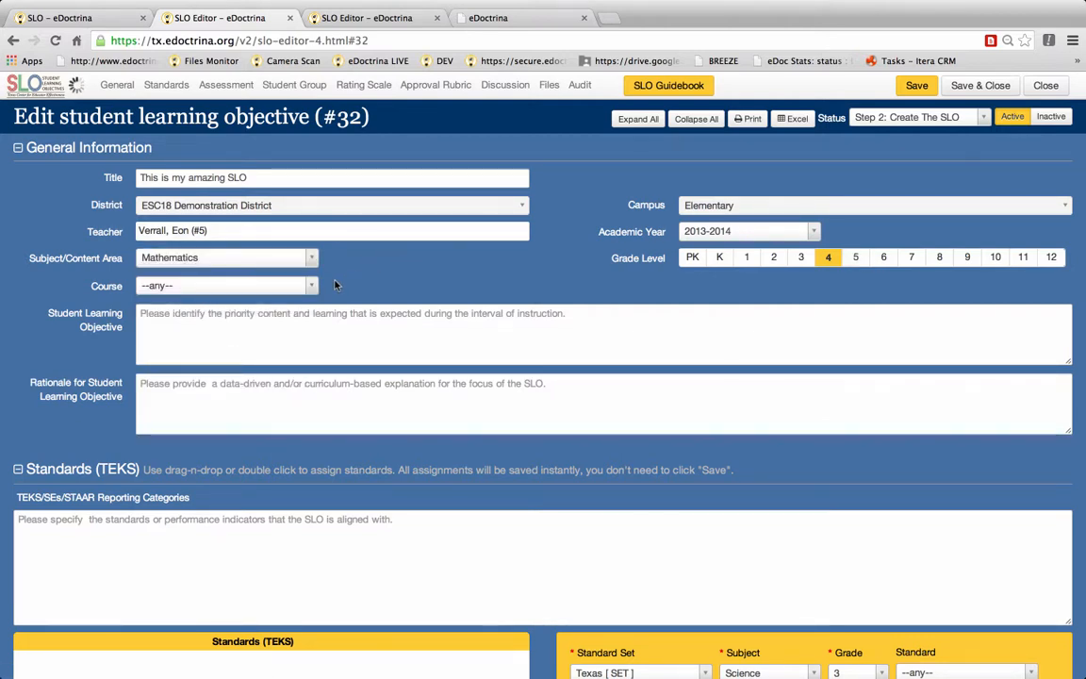
pyautogui.click(312, 288)
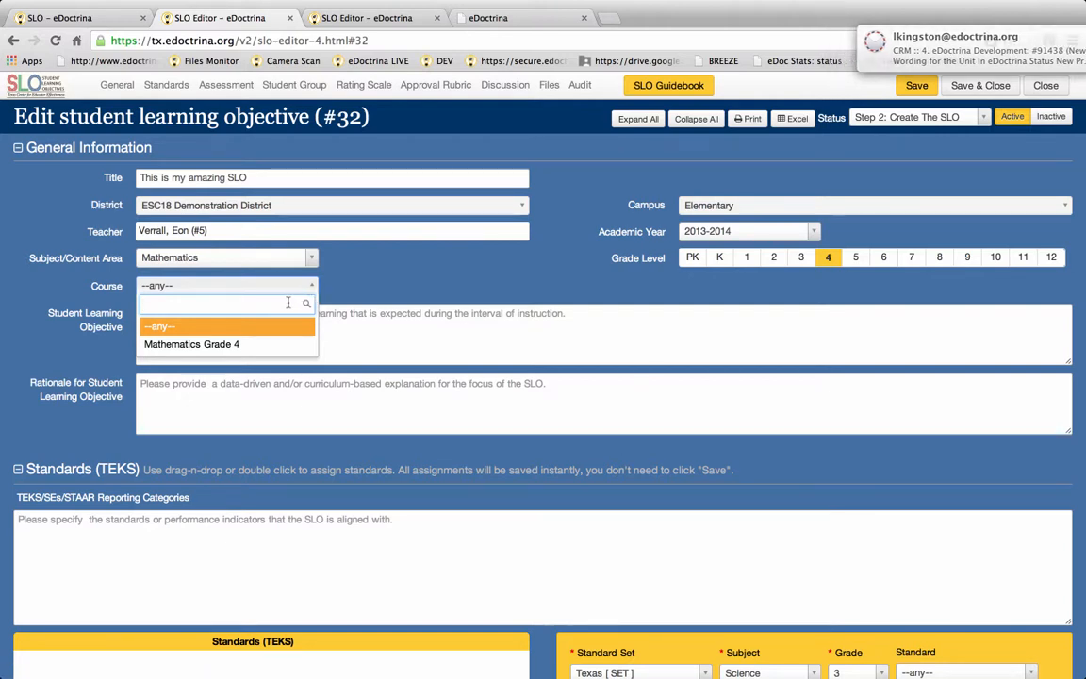
pyautogui.click(218, 328)
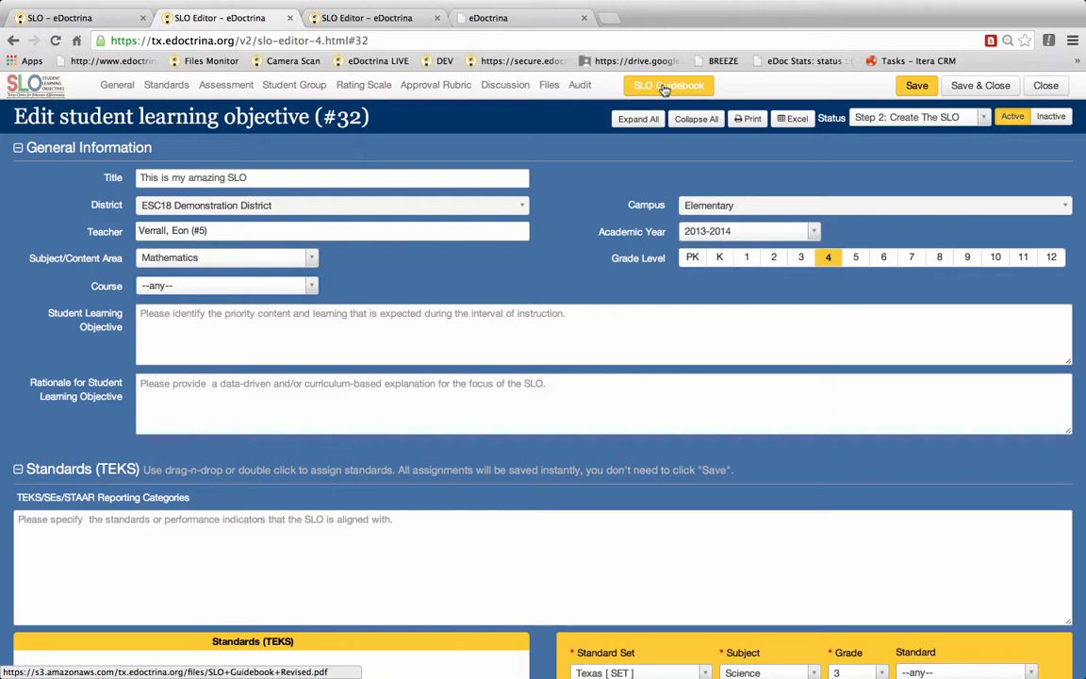
pyautogui.scroll(-2, 411, 447)
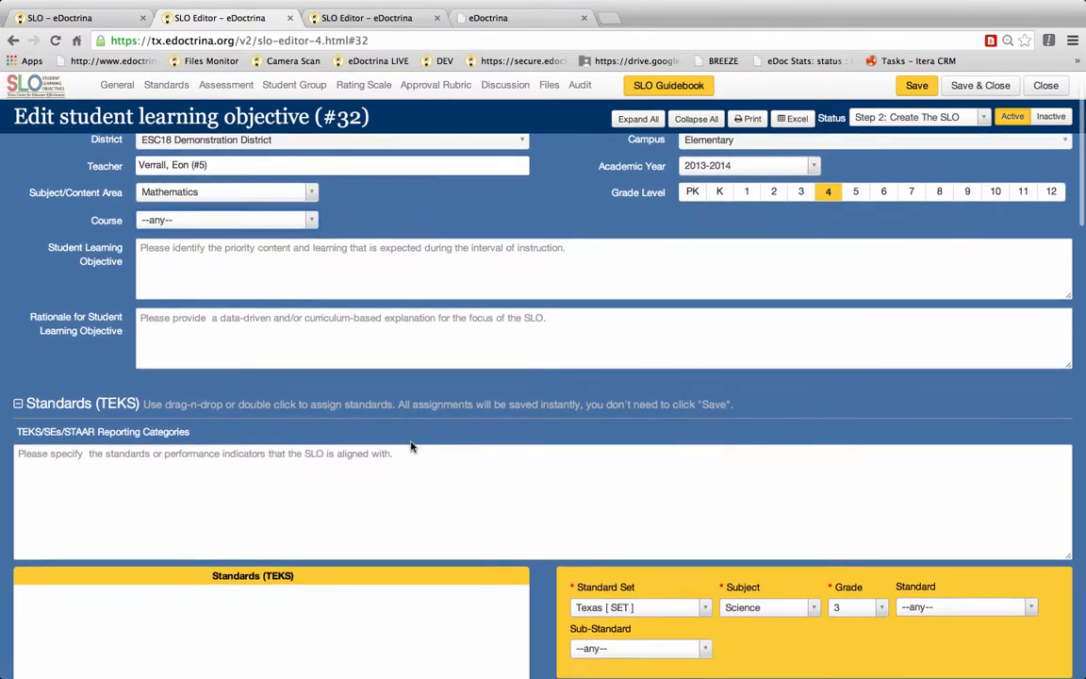
pyautogui.scroll(-3, 411, 447)
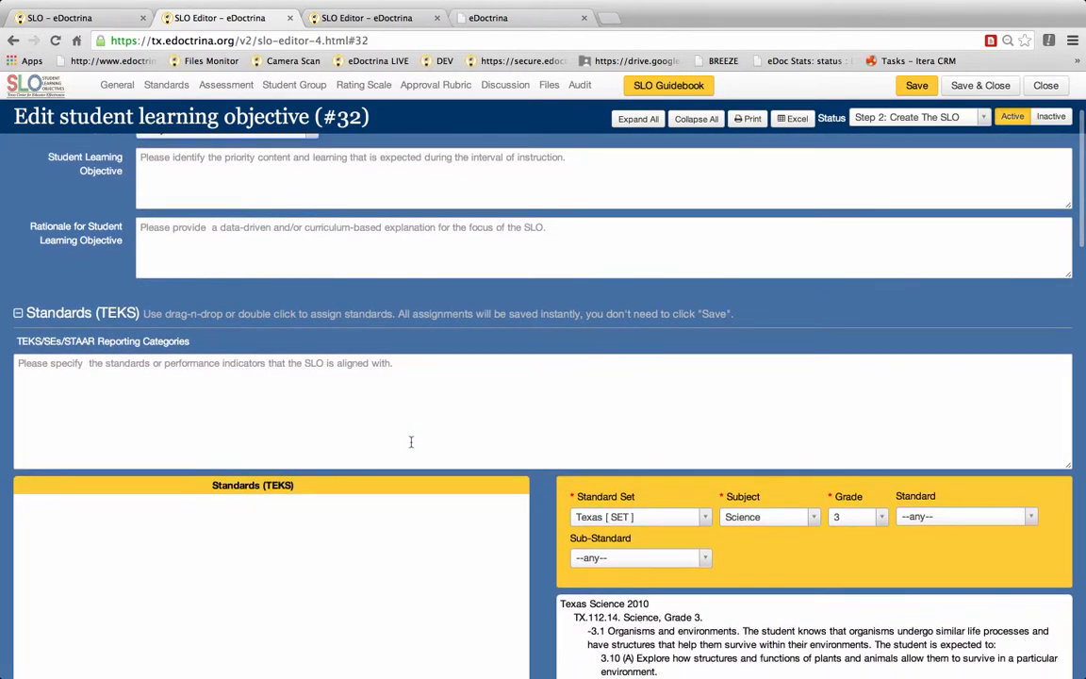
pyautogui.scroll(-3, 411, 443)
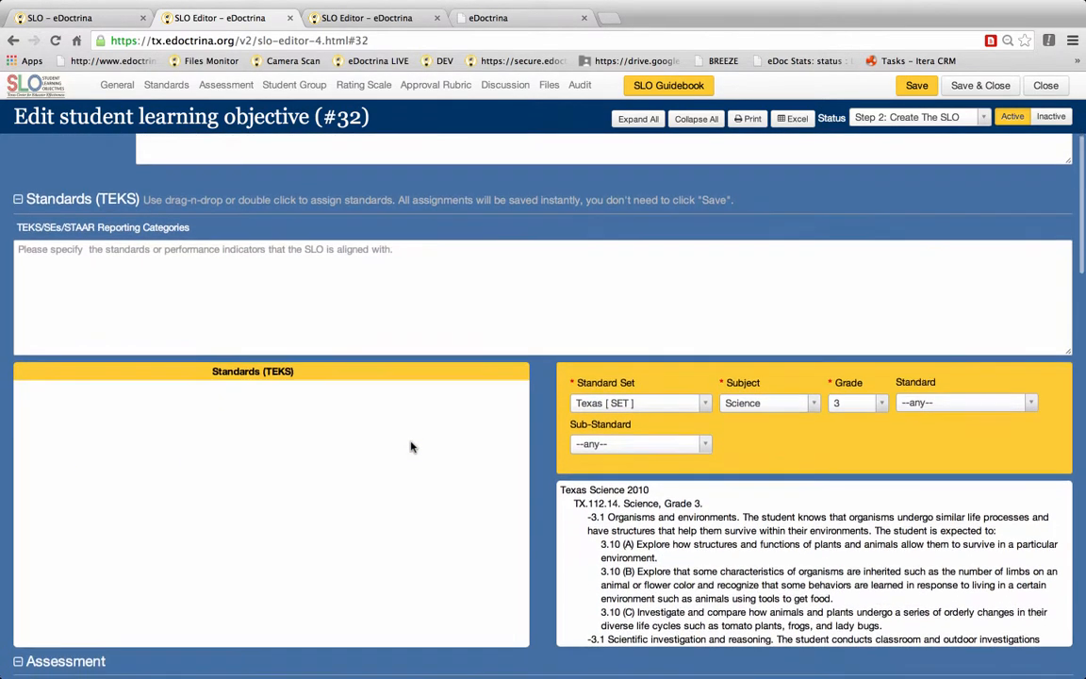
# Step: Enter "This this where you type your standards." in the TEKS/SEs/STAAR reporting categories field
pyautogui.scroll(-2, 411, 447)
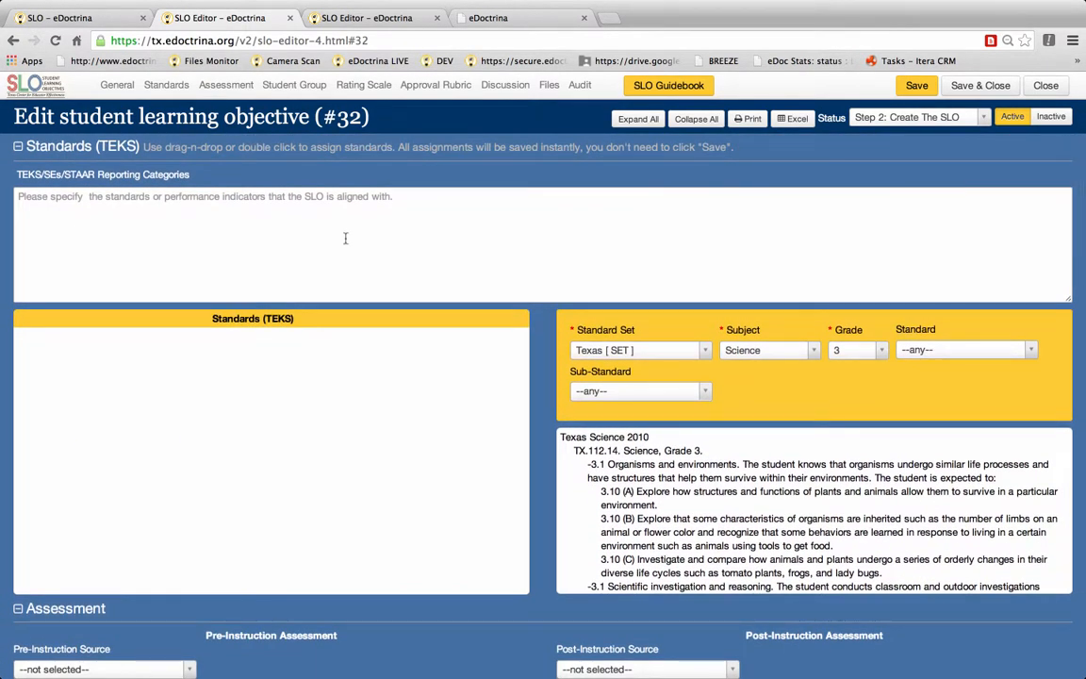
pyautogui.click(348, 205)
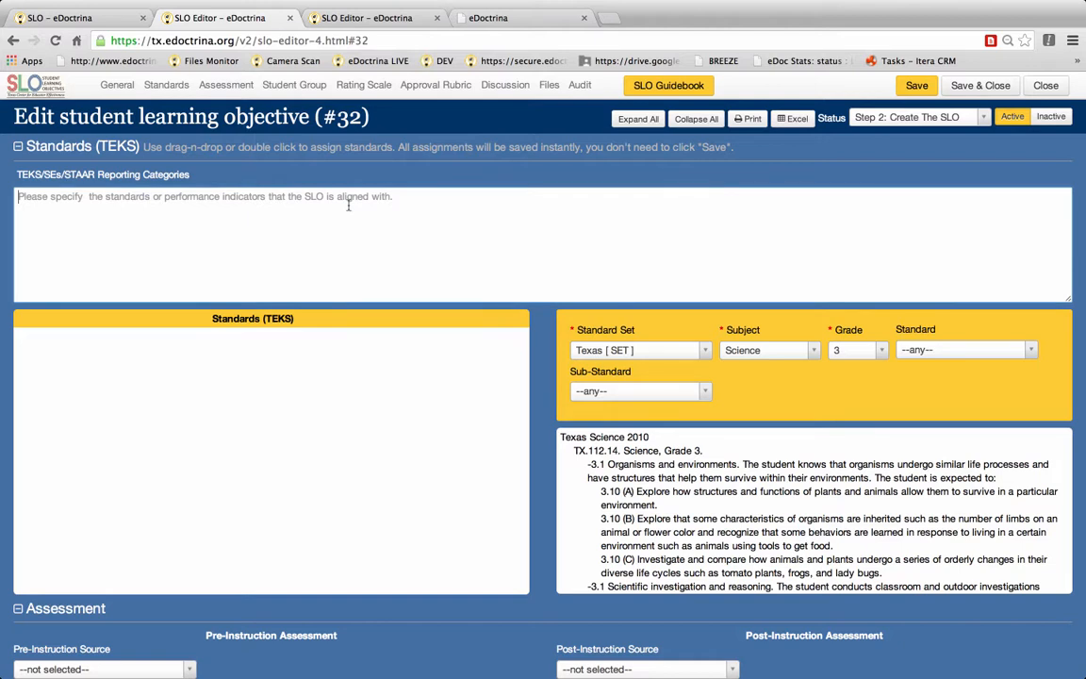
pyautogui.write('This this')
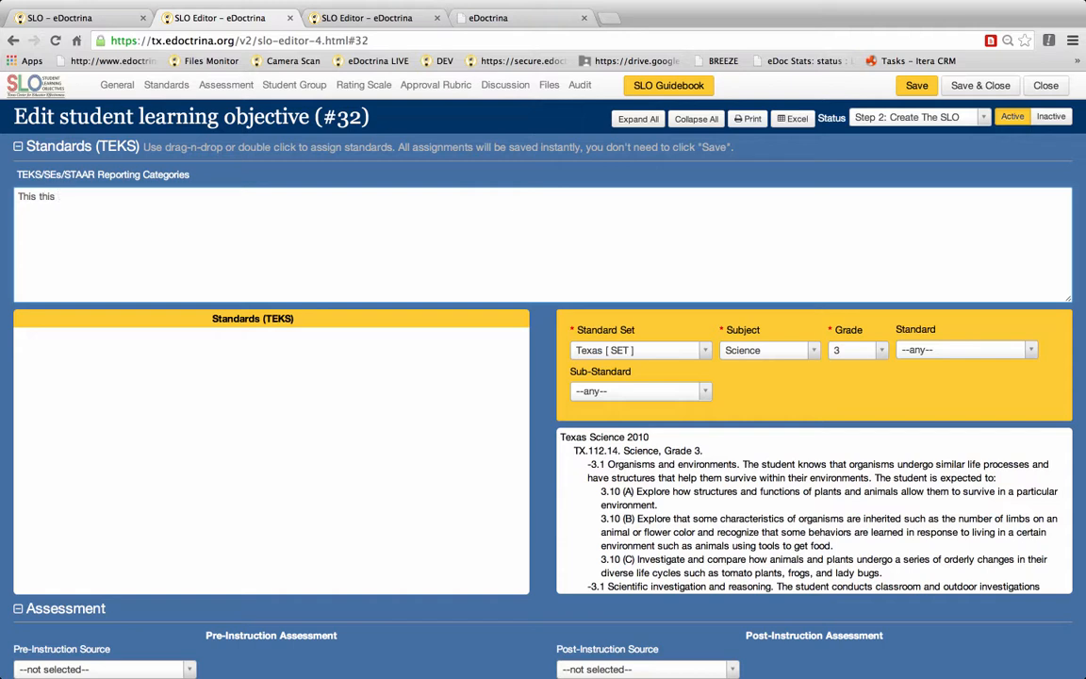
pyautogui.write(' where you type your standards.')
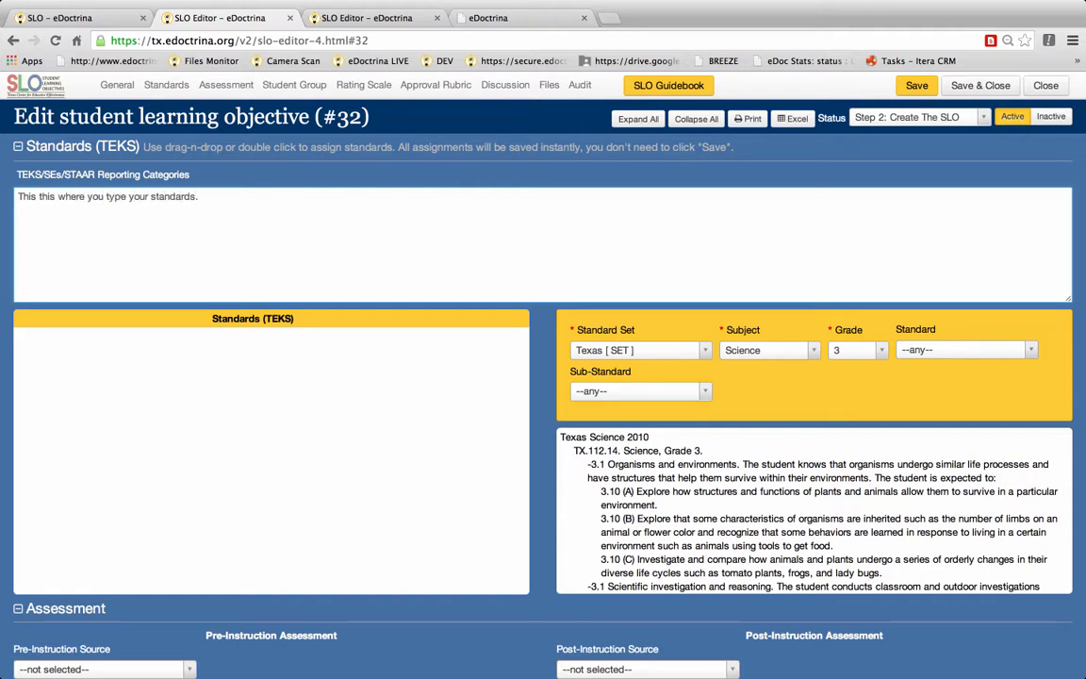
# Step: Filter the standards list to subject Mathematics and grade 4, leaving the sub-standard as any
pyautogui.click(772, 355)
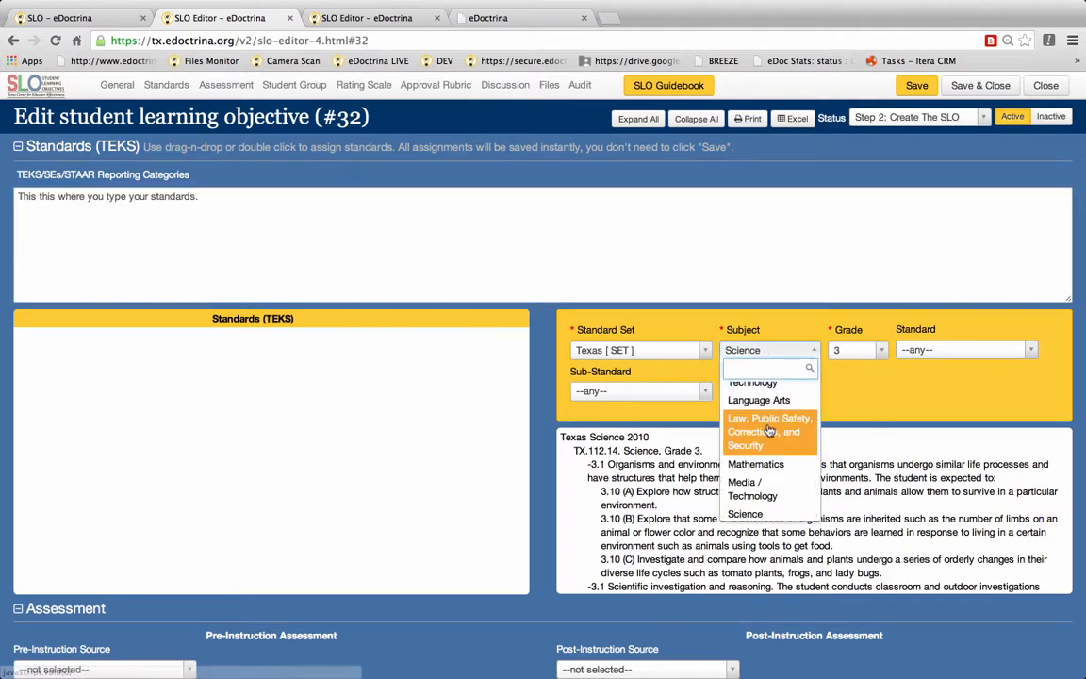
pyautogui.click(768, 464)
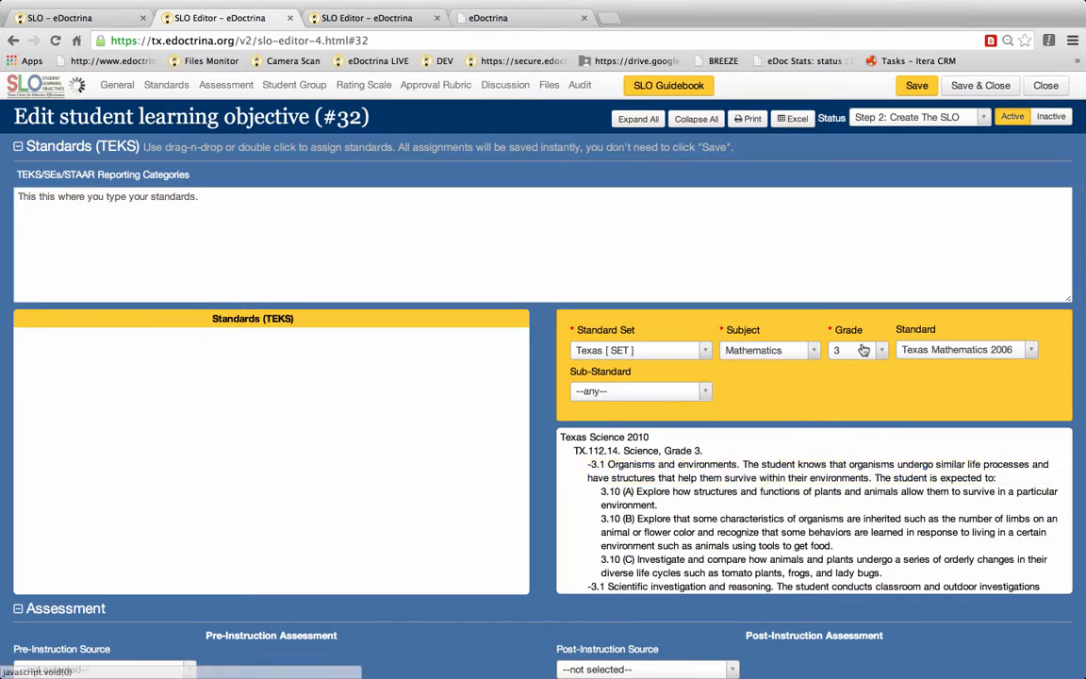
pyautogui.click(863, 350)
pyautogui.click(842, 500)
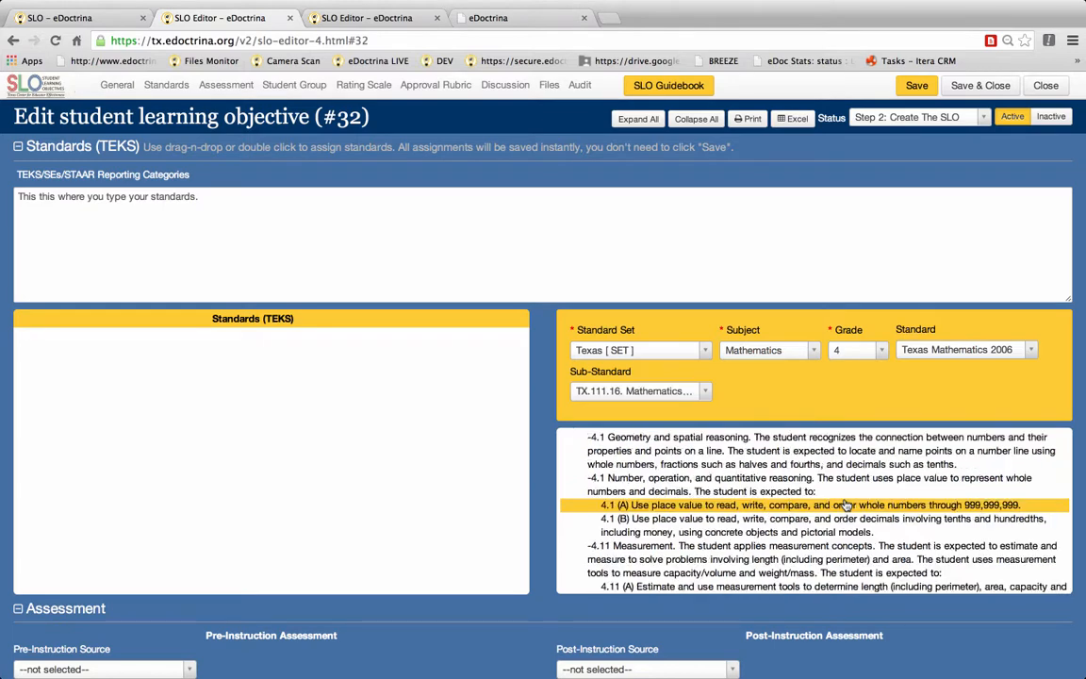
pyautogui.click(688, 392)
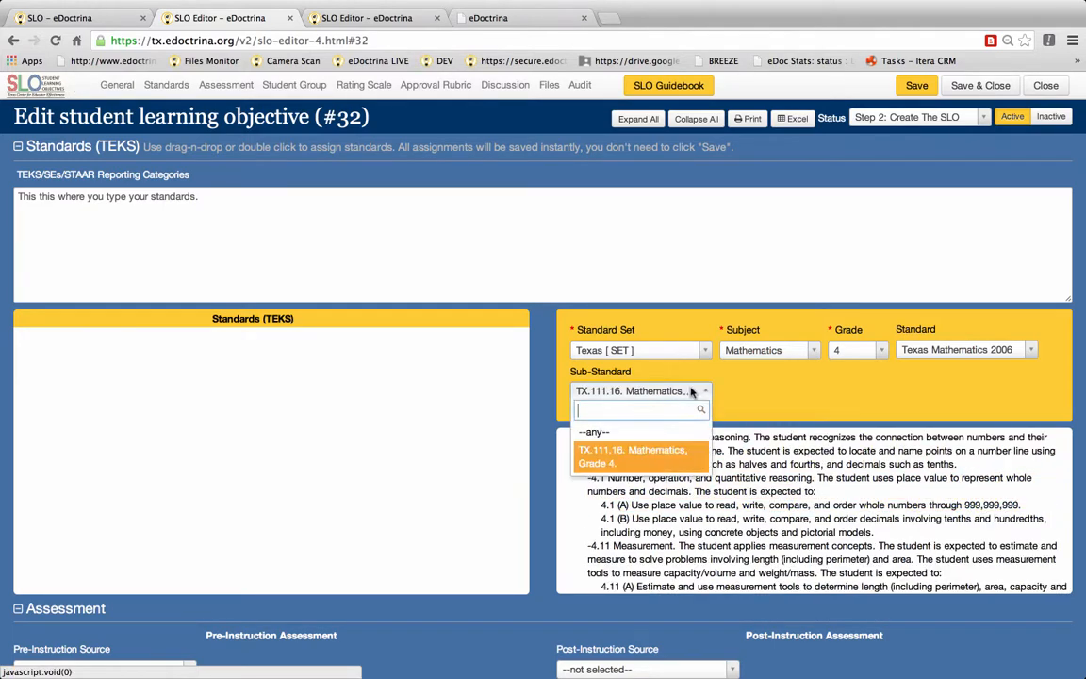
pyautogui.click(668, 436)
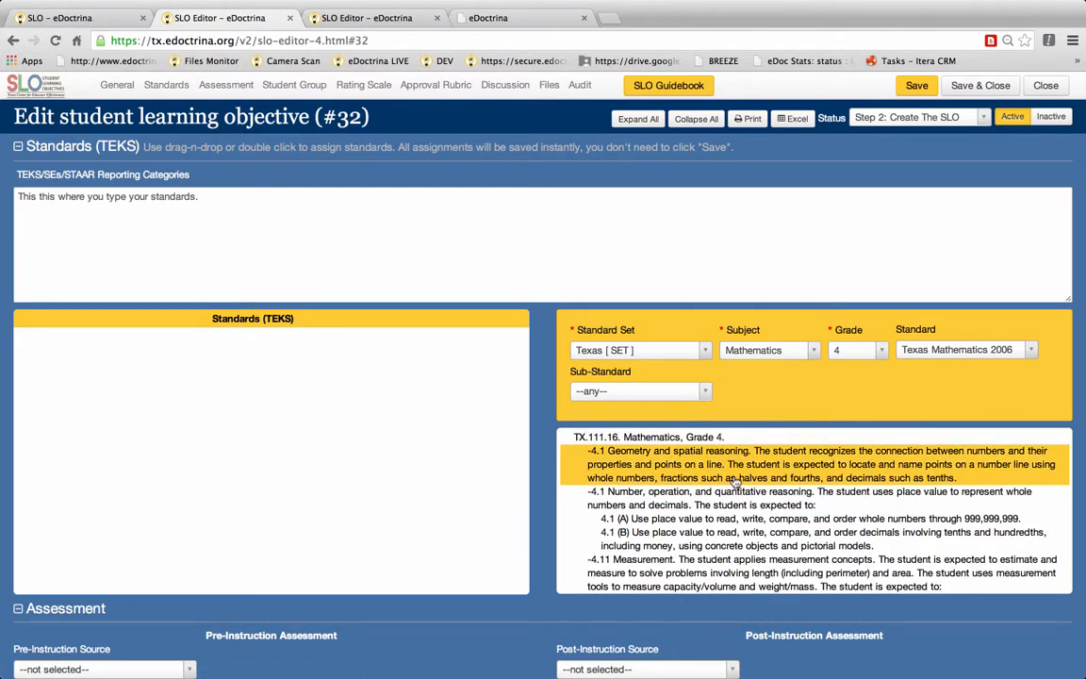
# Step: Assign standards 4.1 Geometry and spatial reasoning, 4.11 Measurement and 4.12 Measurement to the SLO
pyautogui.moveTo(639, 482); pyautogui.dragTo(114, 395)
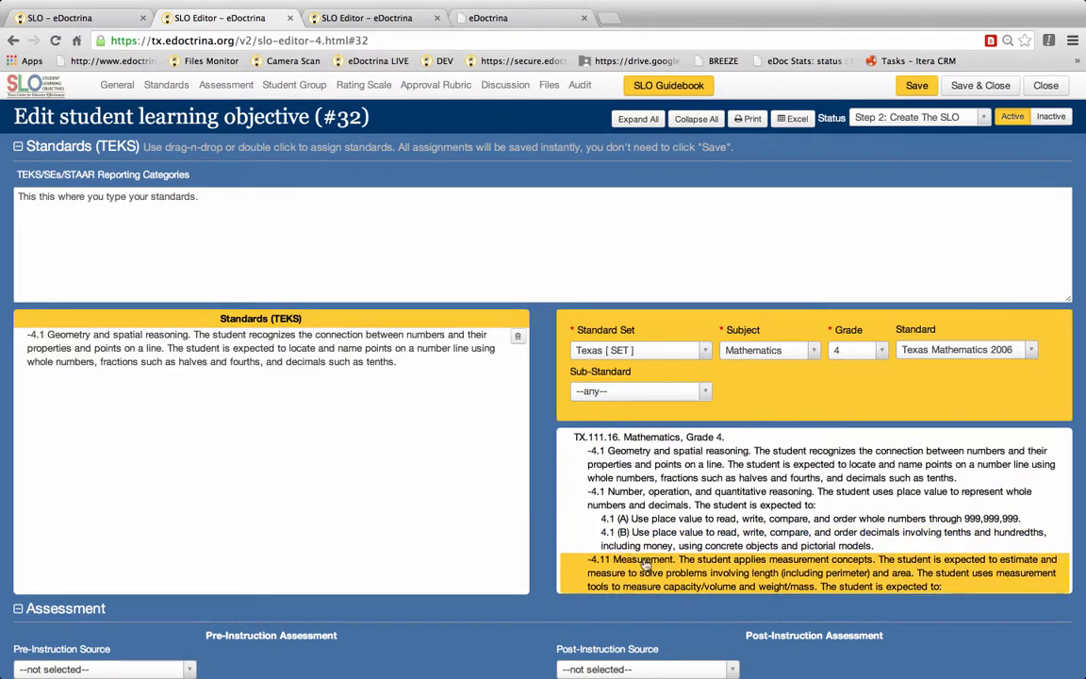
pyautogui.moveTo(683, 563); pyautogui.dragTo(61, 372)
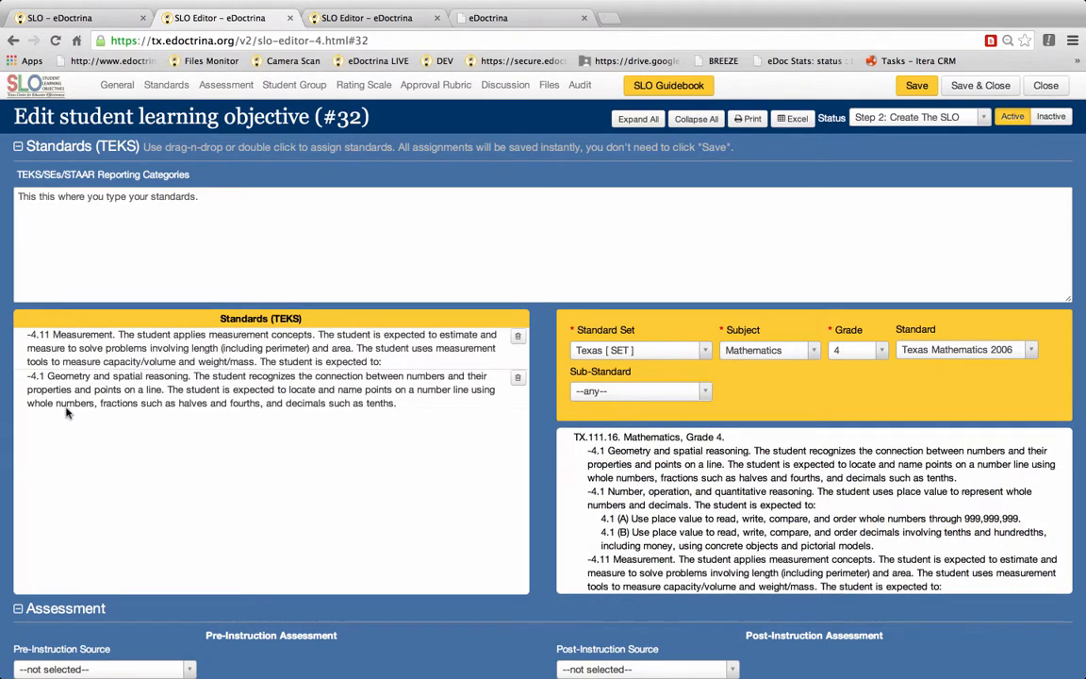
pyautogui.scroll(-4, 688, 536)
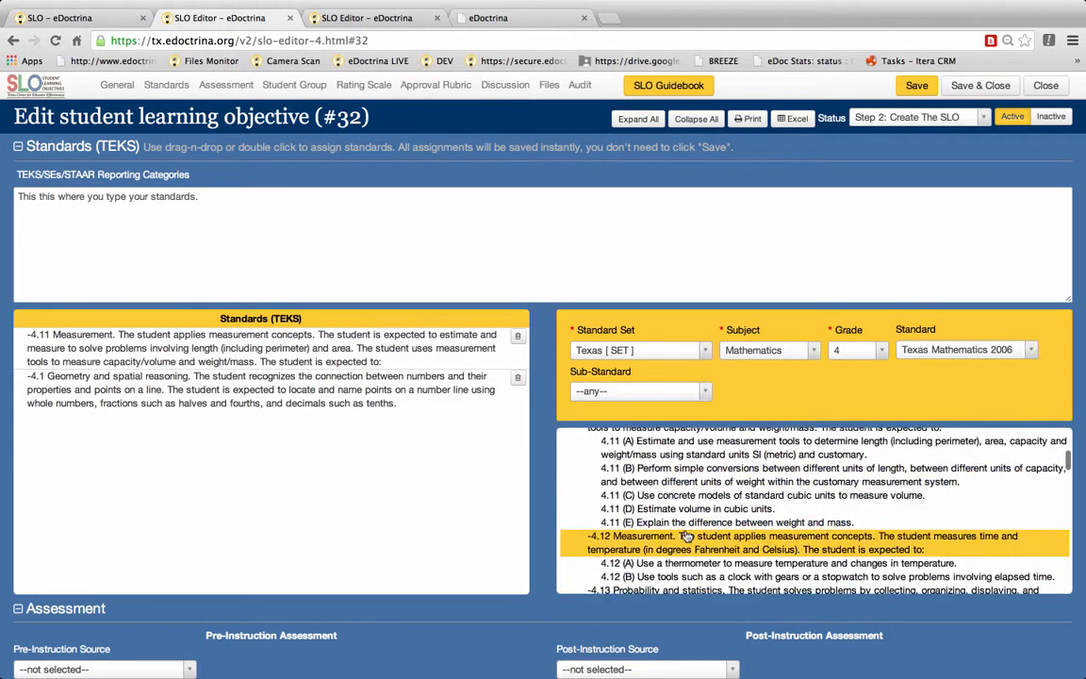
pyautogui.doubleClick(686, 549)
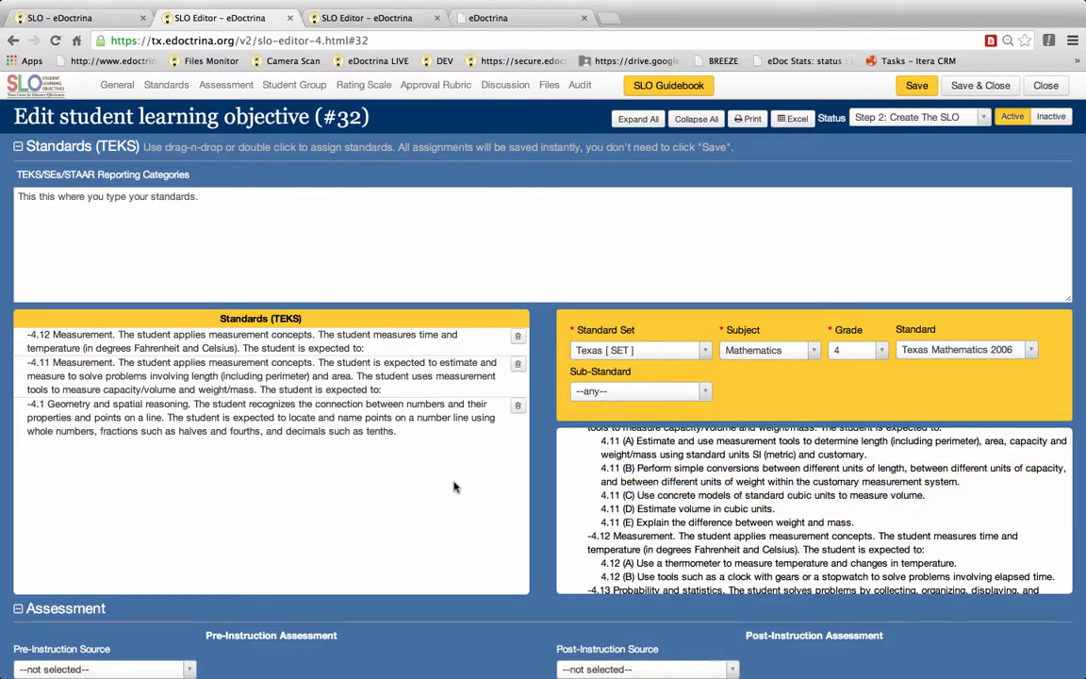
# Step: Set the pre-instruction assessment source to Other (explain) and the post-instruction source to District-Created Assessment
pyautogui.scroll(-2, 456, 485)
pyautogui.scroll(-5, 454, 485)
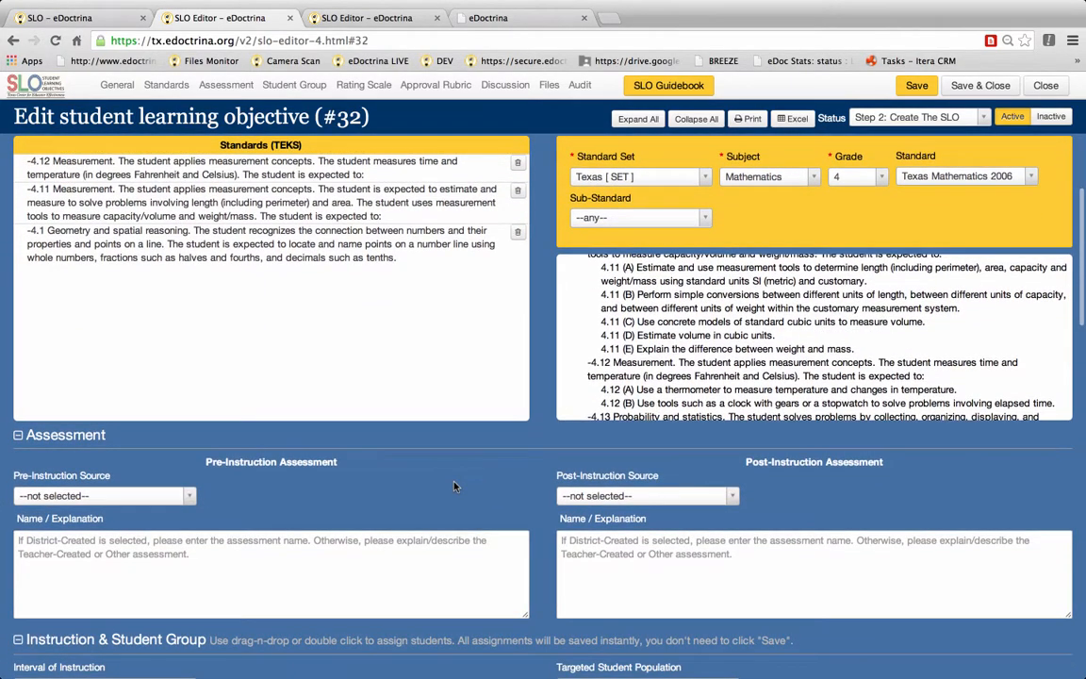
pyautogui.scroll(-2, 454, 485)
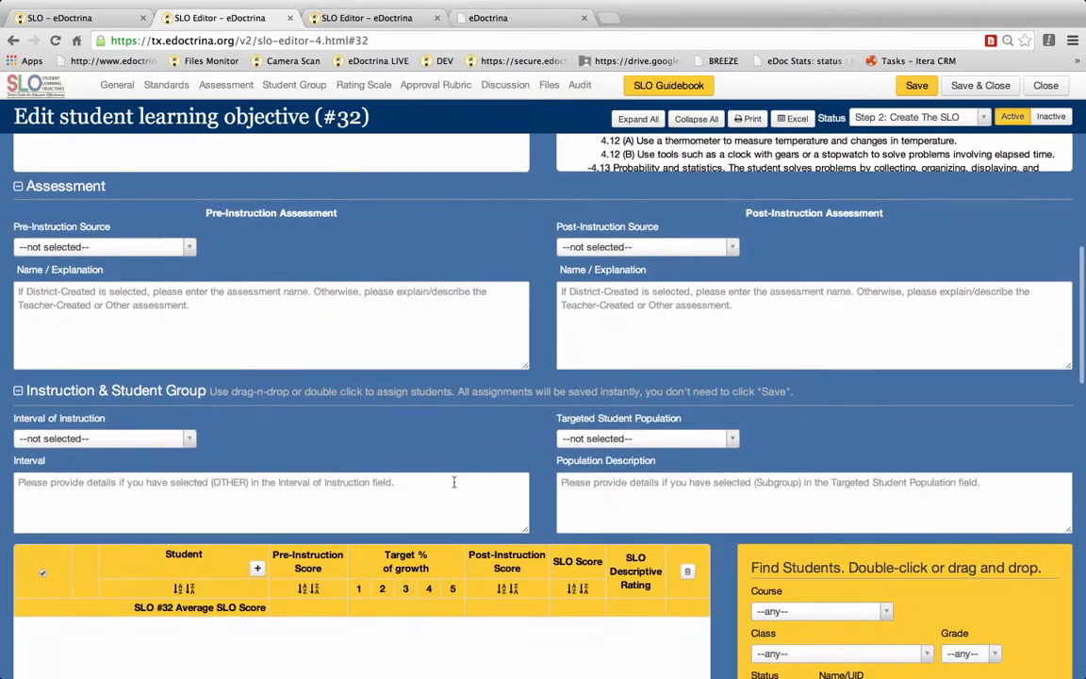
pyautogui.click(136, 247)
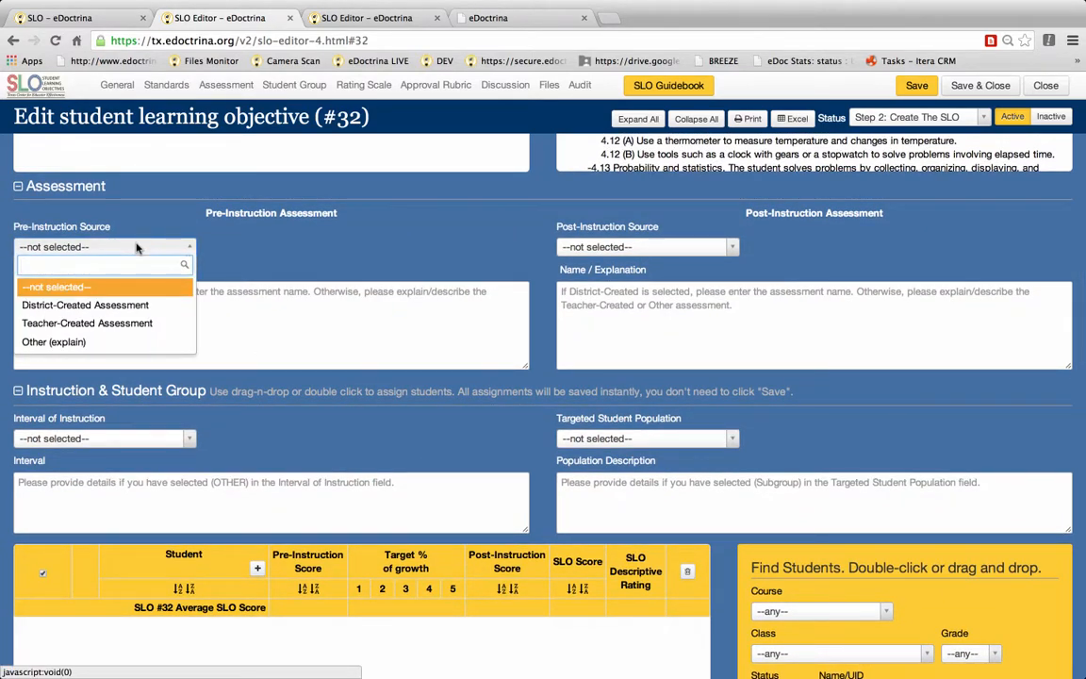
pyautogui.click(109, 346)
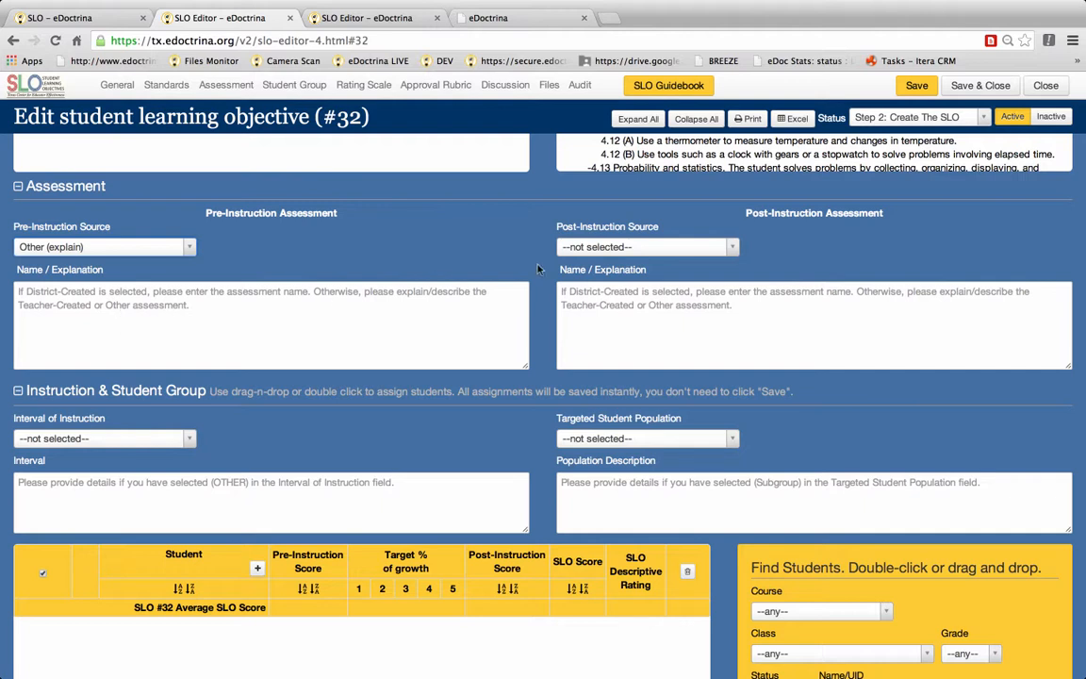
pyautogui.click(649, 248)
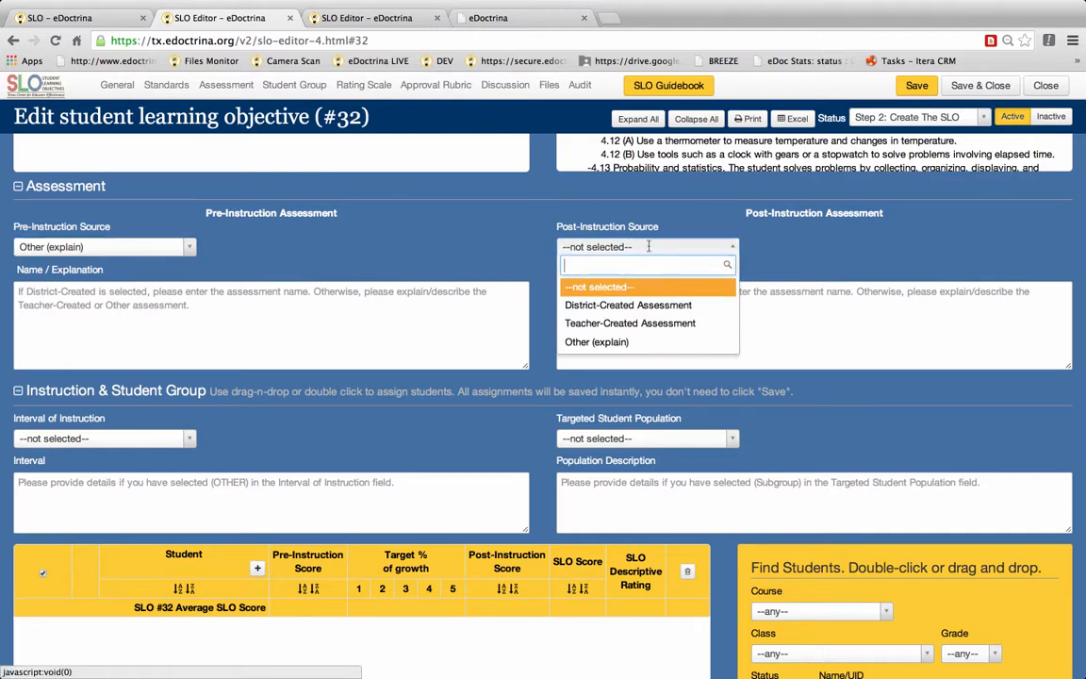
pyautogui.click(644, 307)
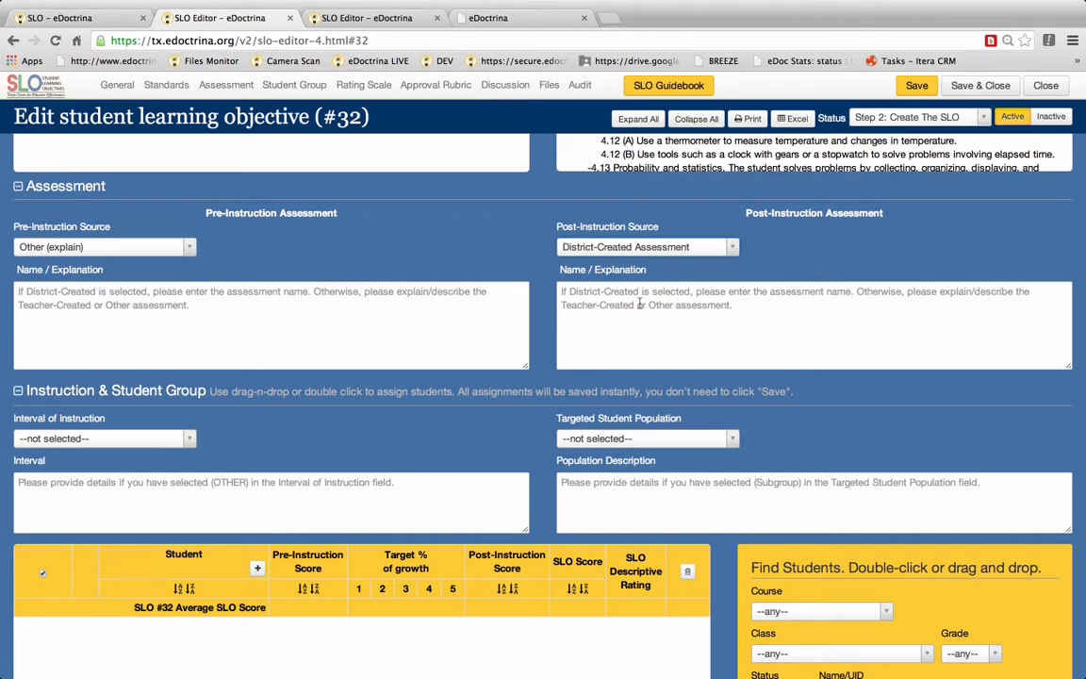
# Step: Set the interval of instruction to Other (explain) and the targeted student population to Combination of Classes
pyautogui.scroll(-5, 639, 304)
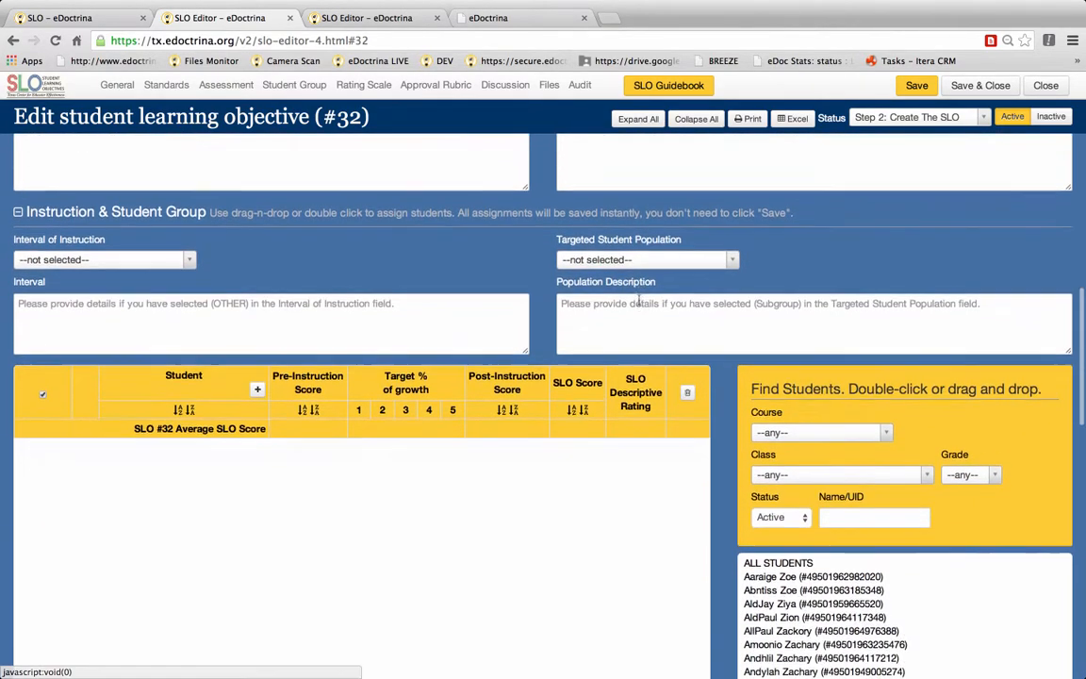
pyautogui.scroll(-2, 640, 302)
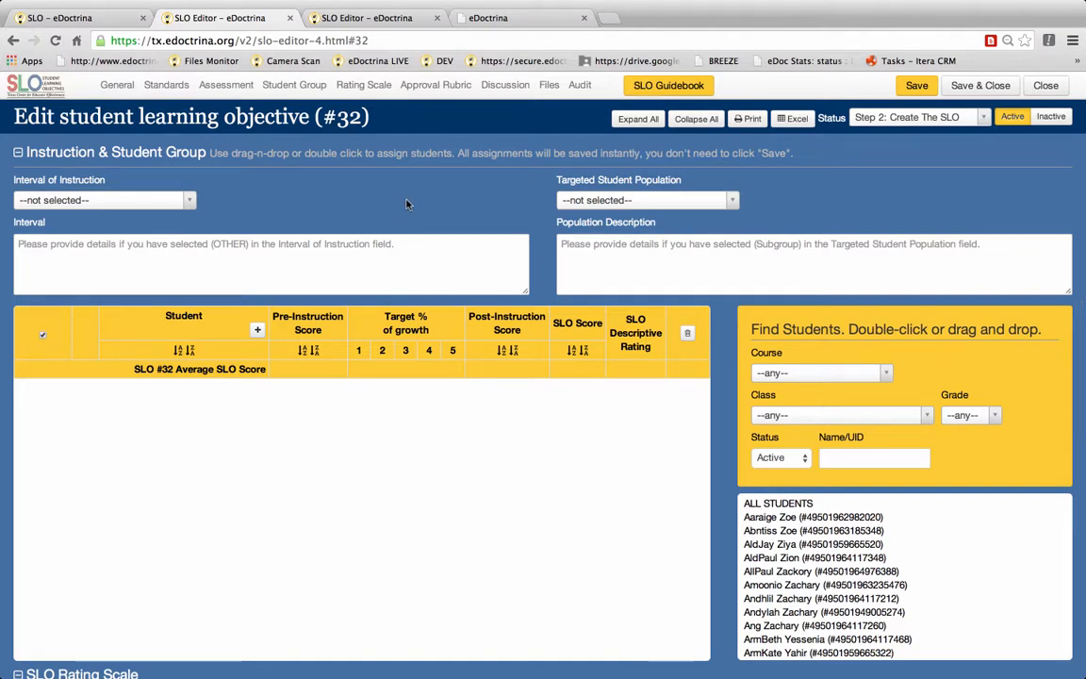
pyautogui.click(119, 198)
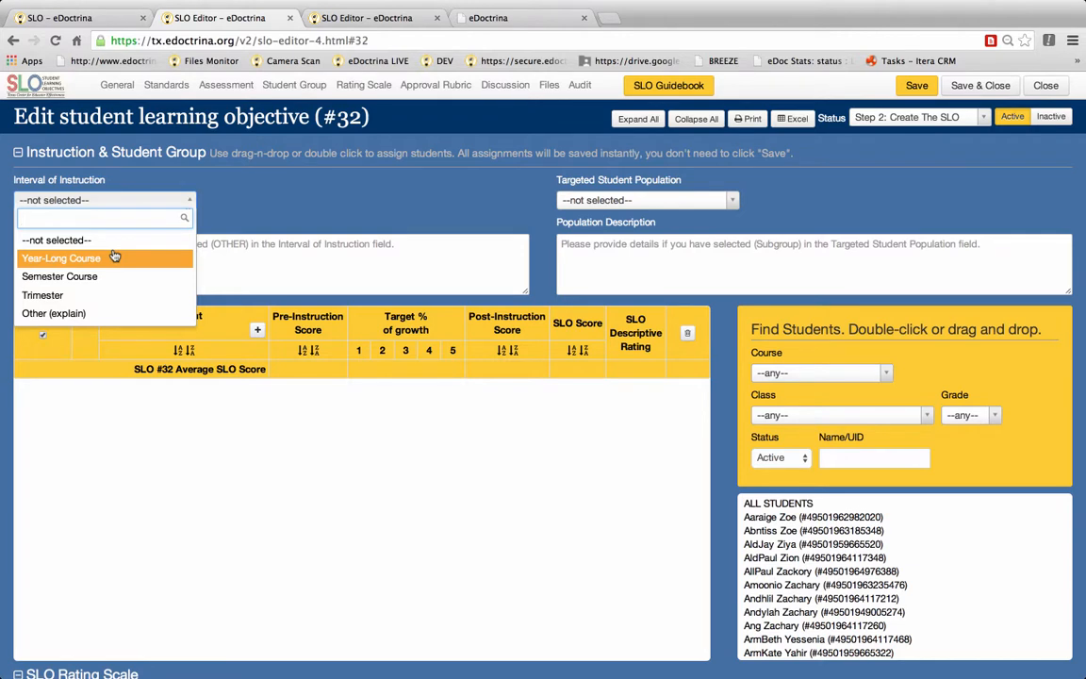
pyautogui.click(91, 316)
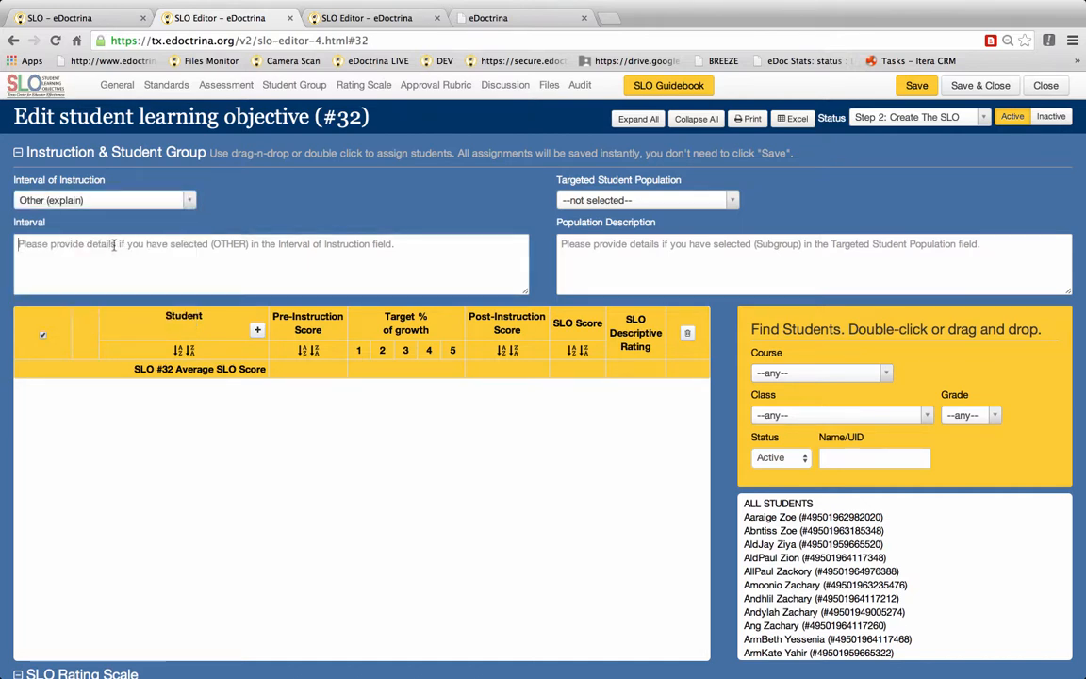
pyautogui.click(113, 245)
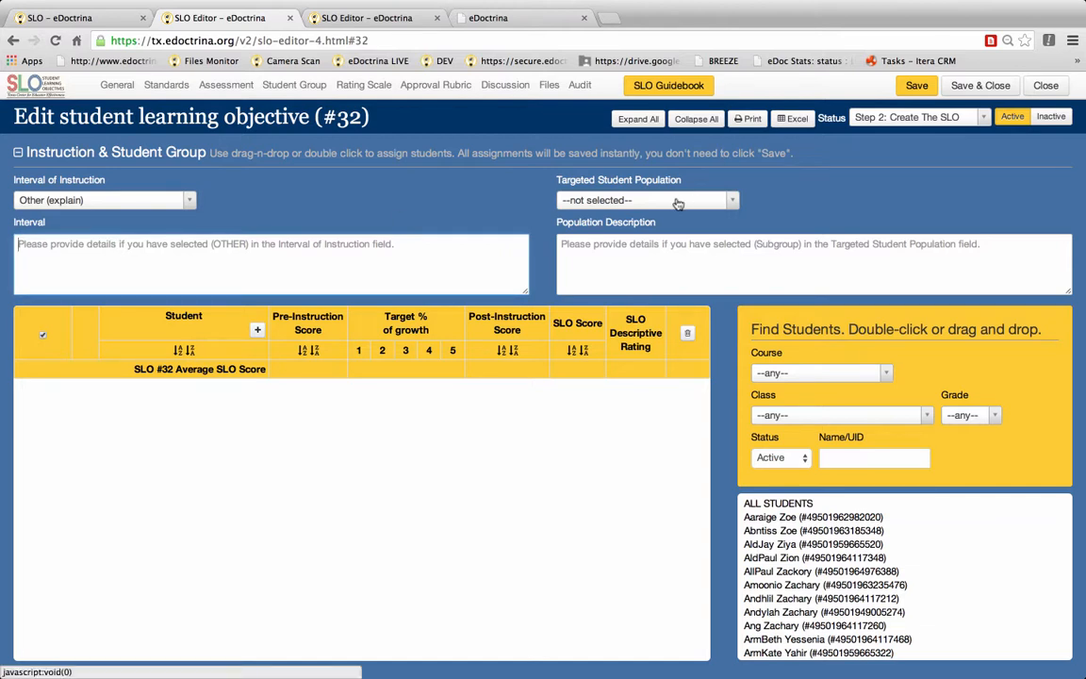
pyautogui.click(678, 201)
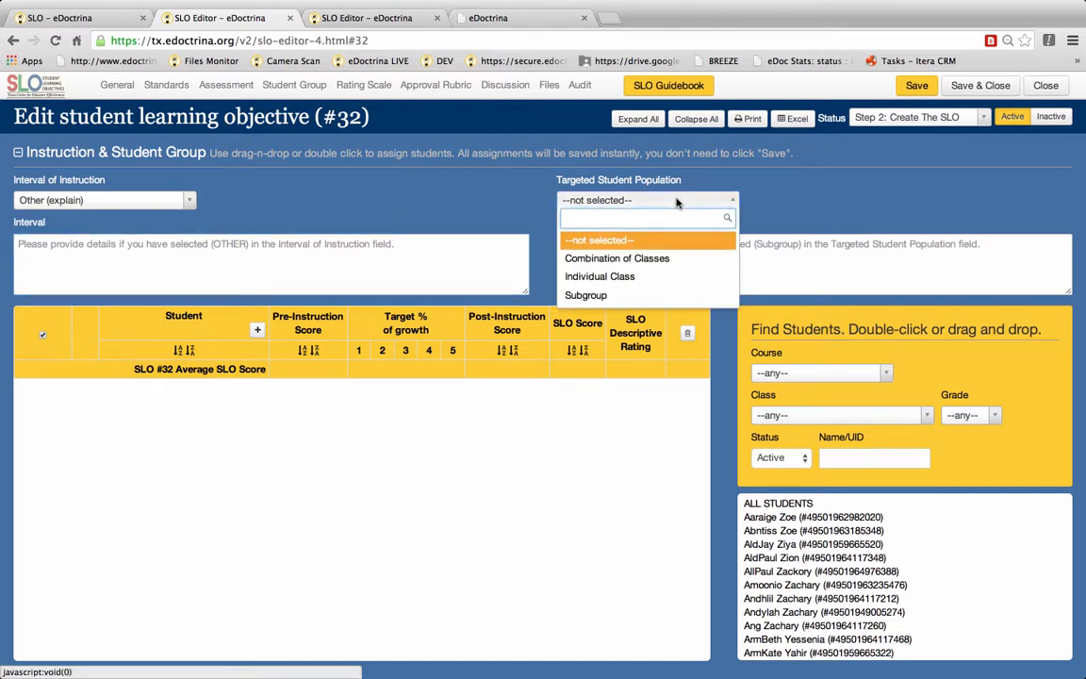
pyautogui.click(638, 260)
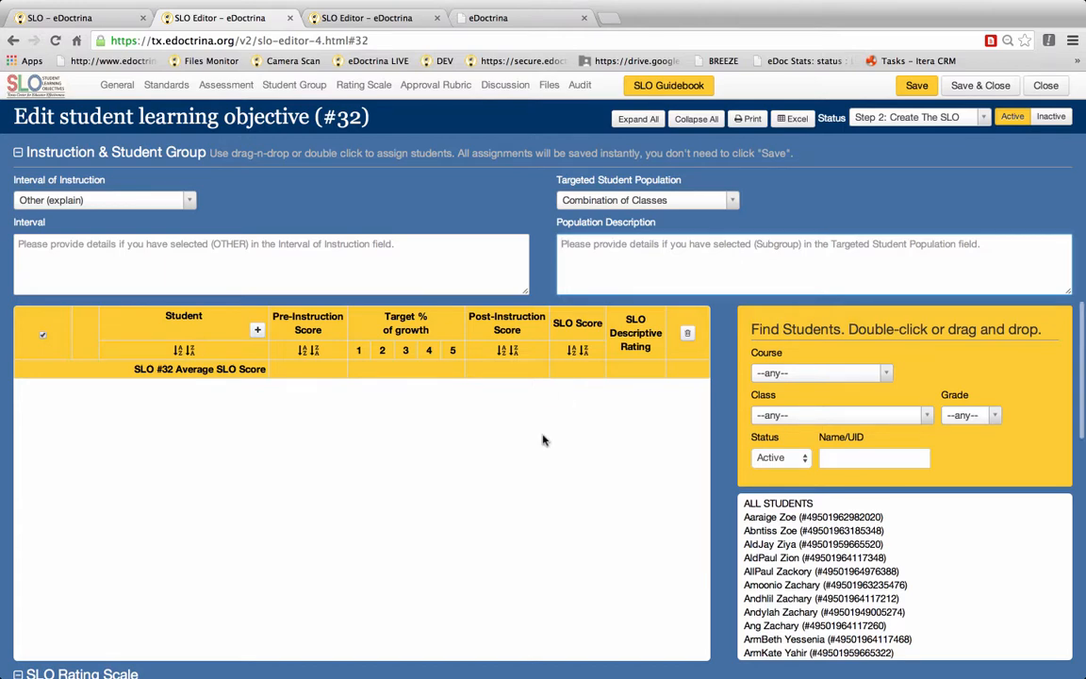
# Step: Filter the student finder by course Mathematics Grade 4 and class Mathematics Verrall
pyautogui.scroll(-3, 543, 439)
pyautogui.scroll(-1, 543, 440)
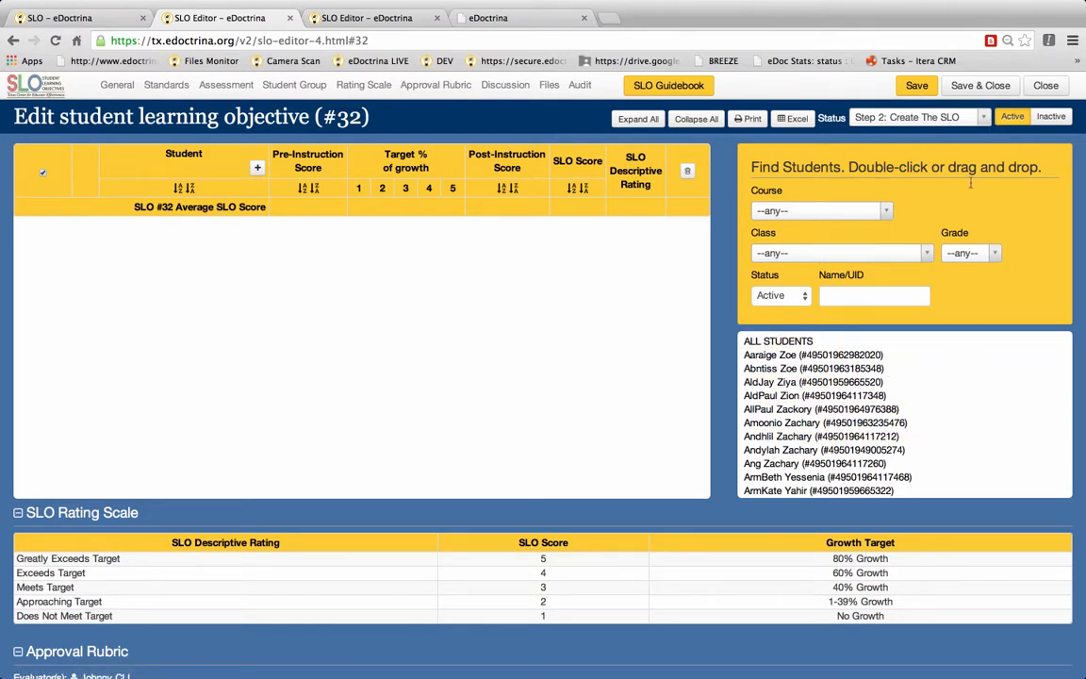
pyautogui.click(881, 211)
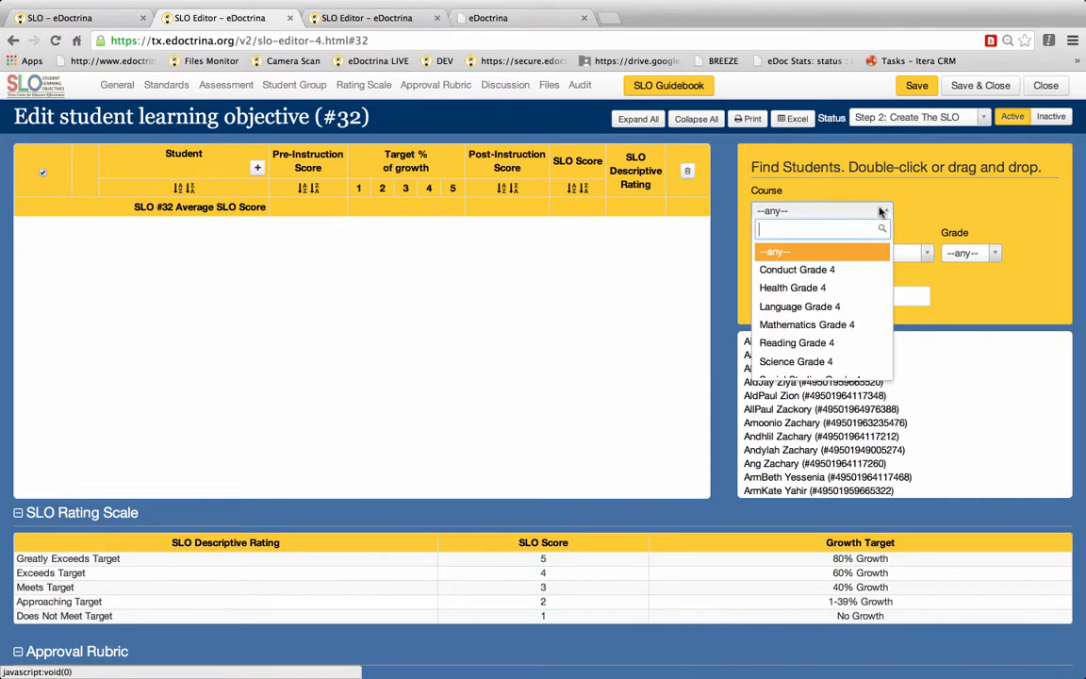
pyautogui.scroll(-3, 835, 320)
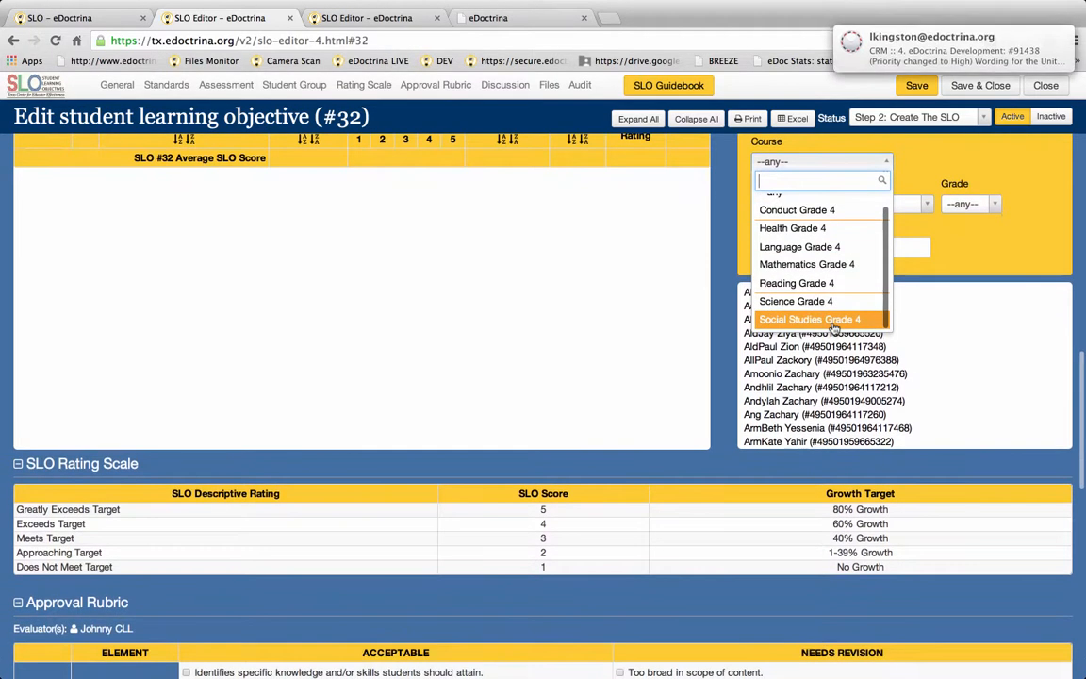
pyautogui.click(836, 265)
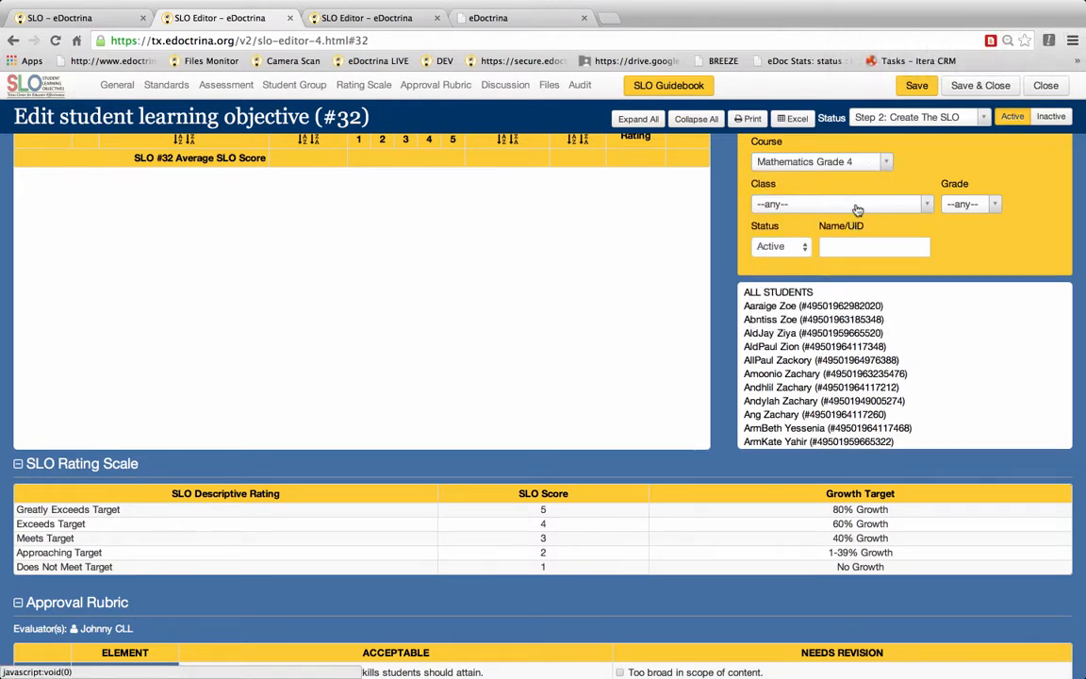
pyautogui.click(854, 205)
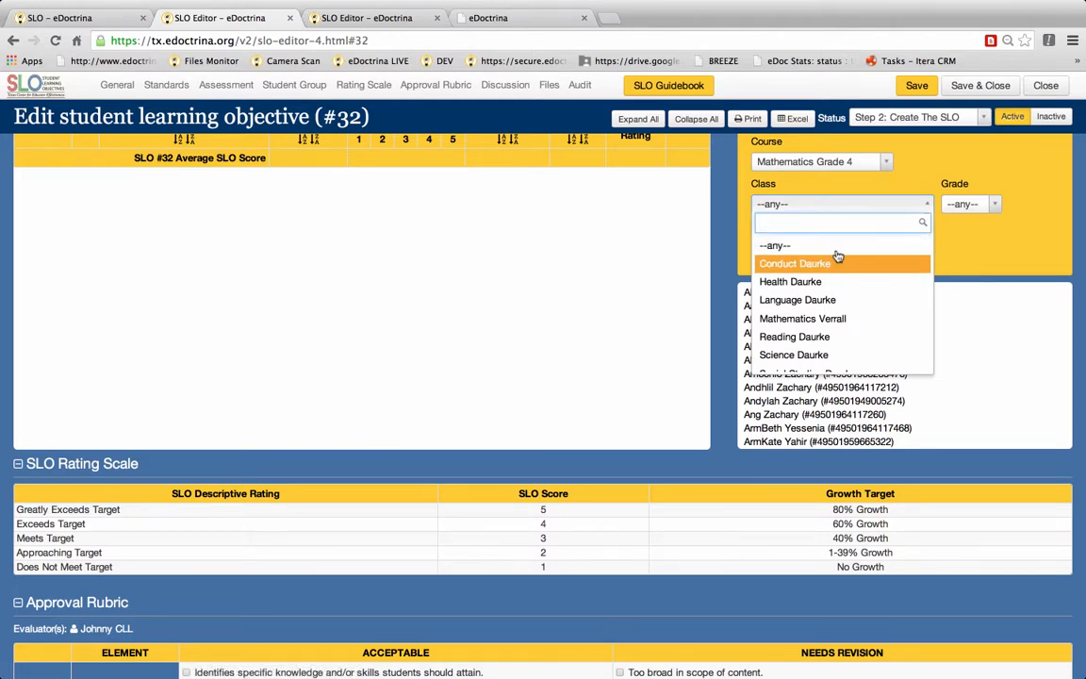
pyautogui.click(822, 319)
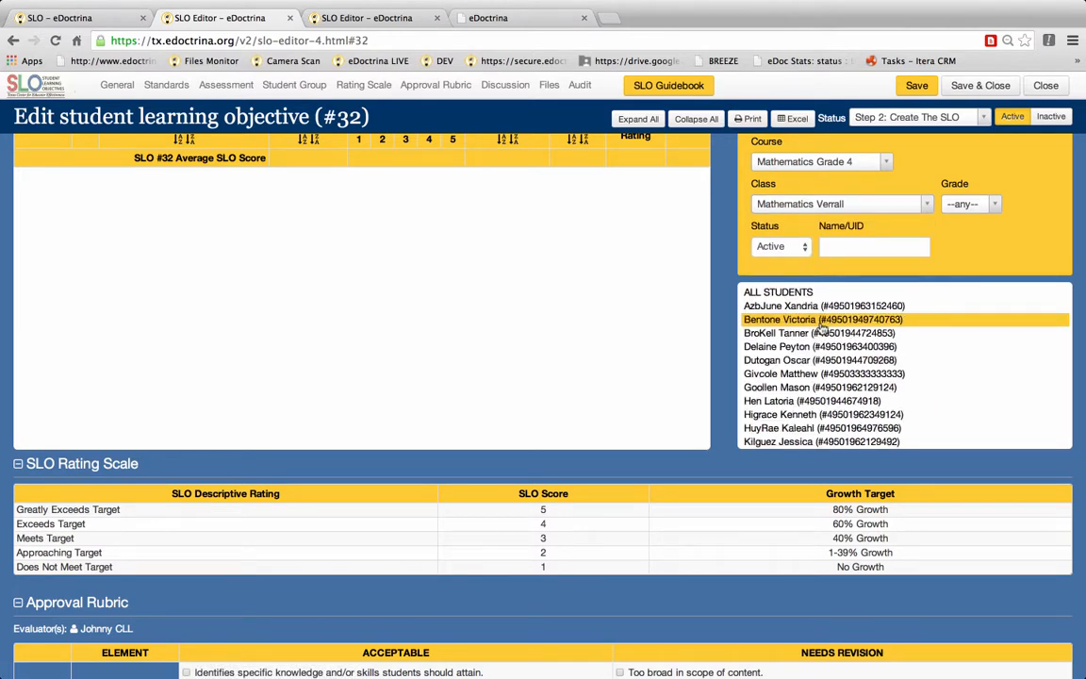
# Step: Filter the student finder by grade 3, then reset the grade filter to any
pyautogui.click(963, 205)
pyautogui.click(956, 339)
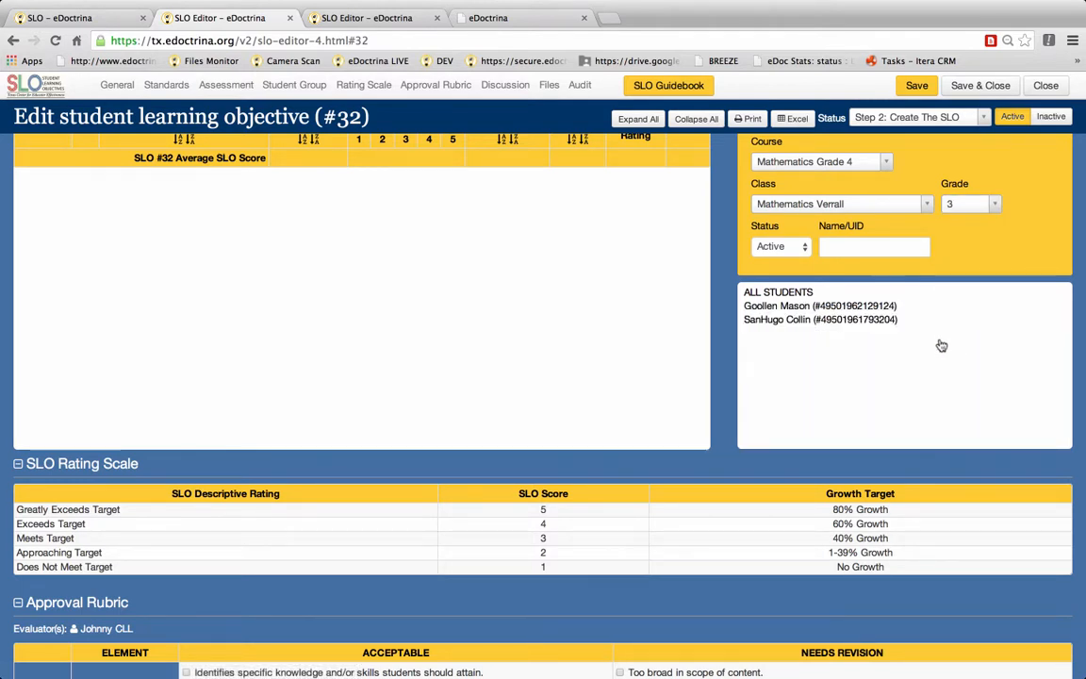
pyautogui.click(969, 206)
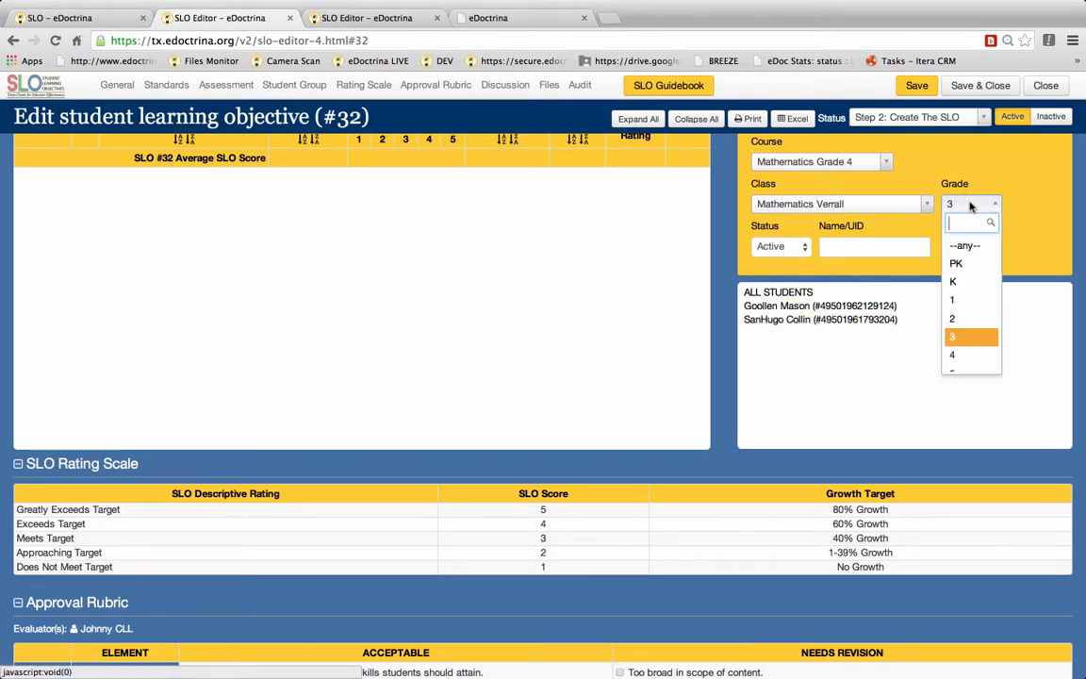
pyautogui.click(968, 247)
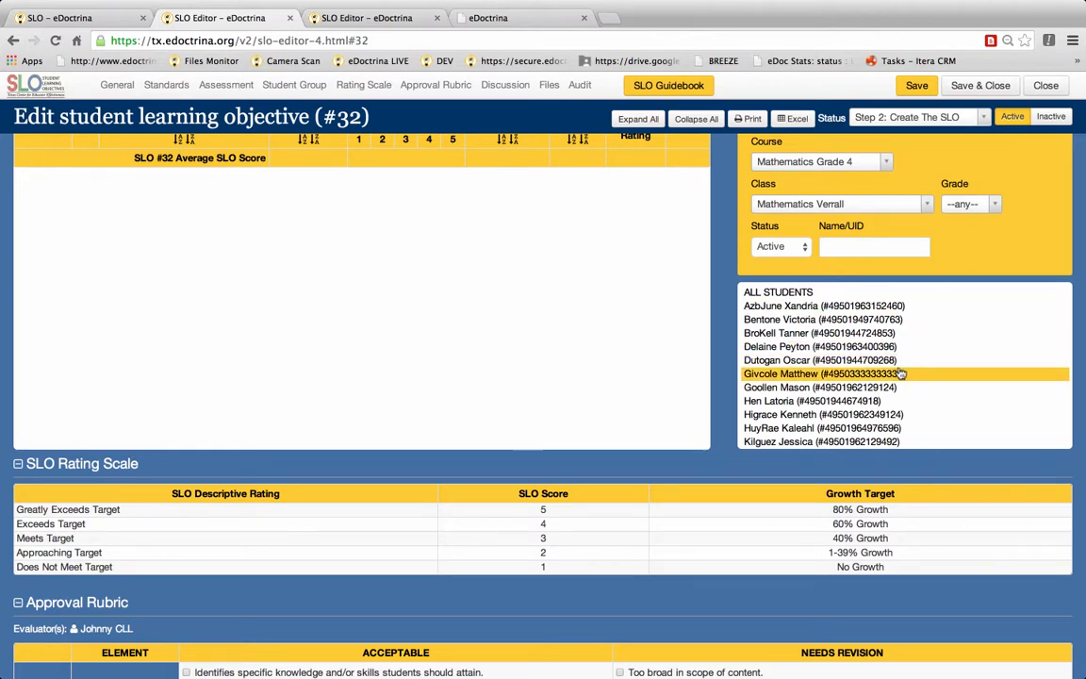
# Step: Add the first listed student, then all students of the class, to the SLO student table
pyautogui.scroll(-3, 901, 374)
pyautogui.scroll(-2, 901, 373)
pyautogui.scroll(3, 895, 284)
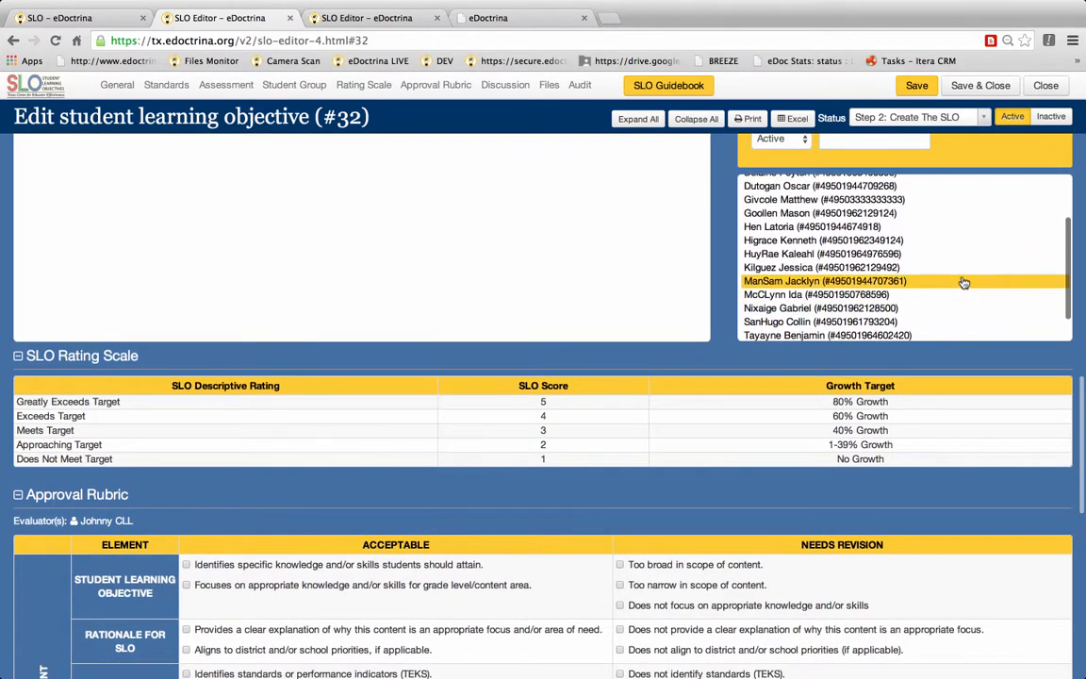
pyautogui.scroll(3, 964, 283)
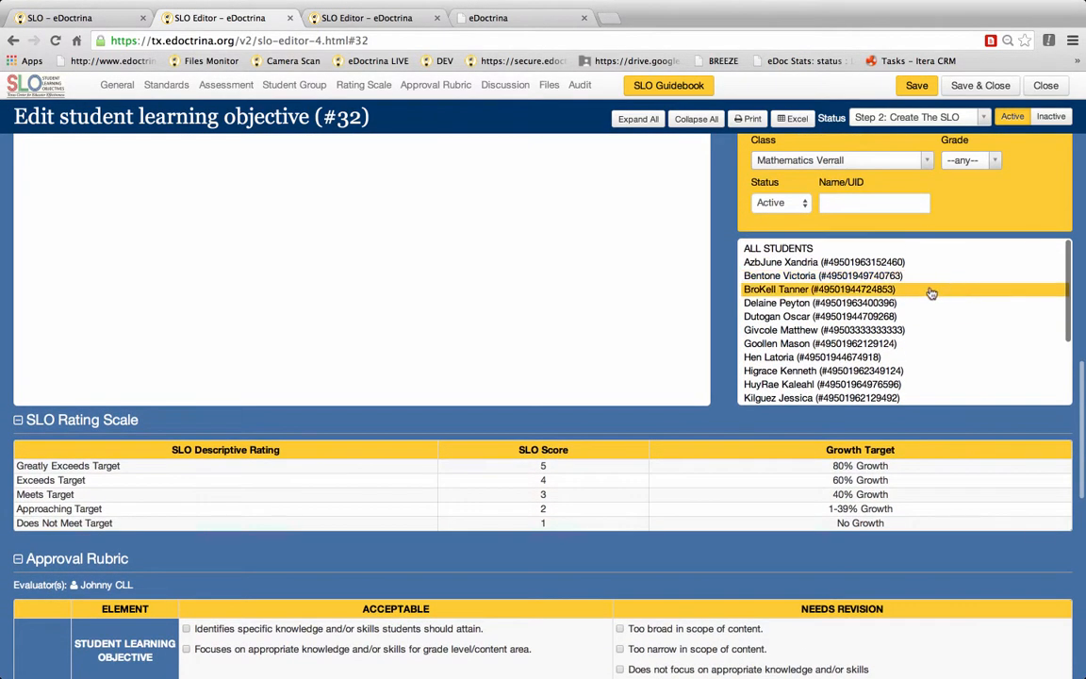
pyautogui.scroll(3, 887, 294)
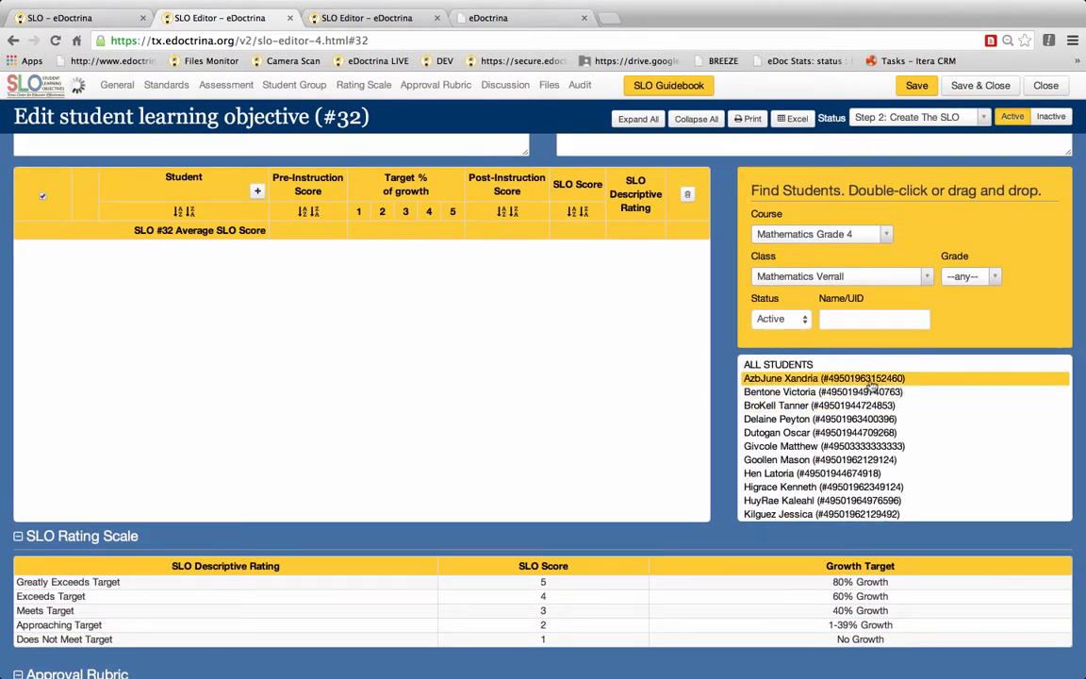
pyautogui.doubleClick(871, 382)
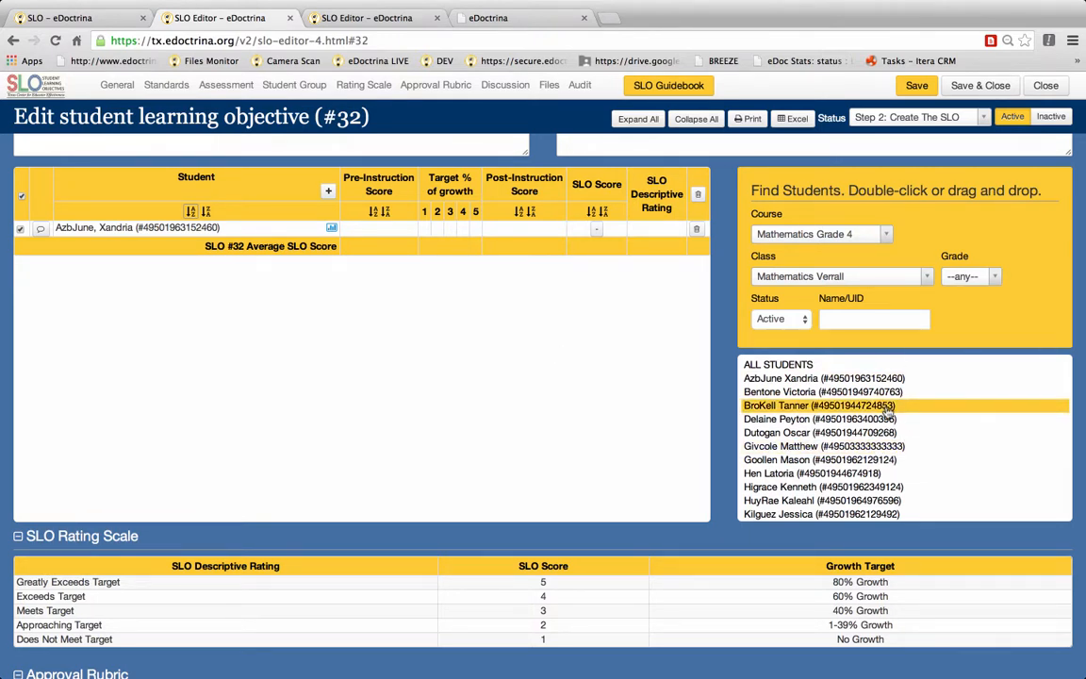
pyautogui.doubleClick(805, 370)
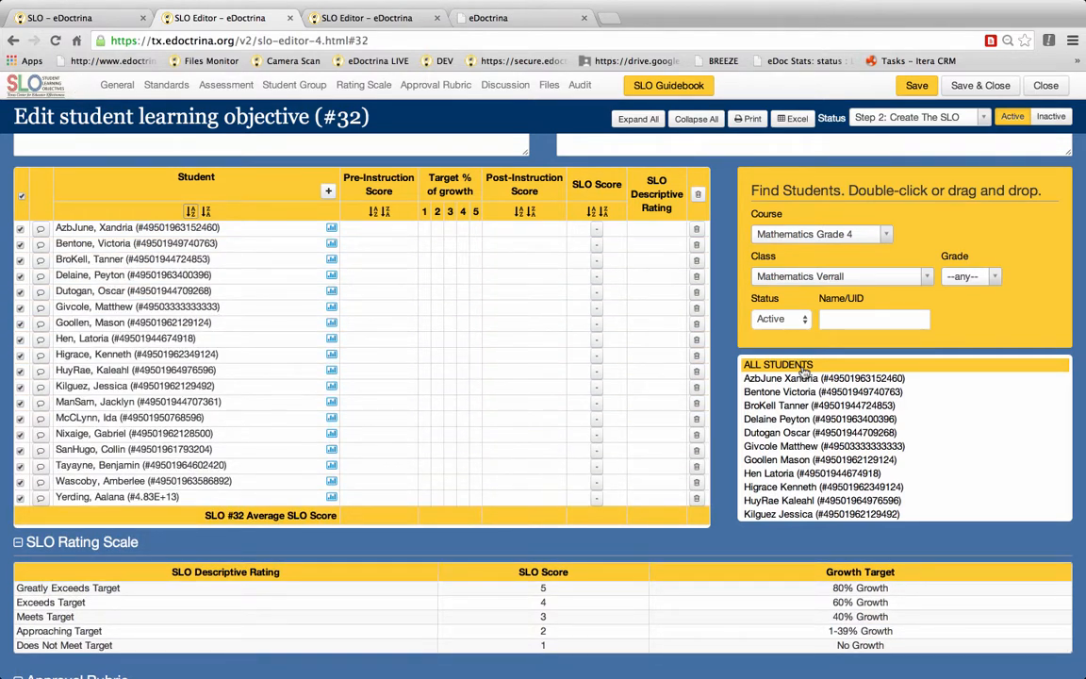
pyautogui.moveTo(804, 370)
pyautogui.mouseDown()
pyautogui.moveTo(703, 341)
pyautogui.moveTo(496, 322)
pyautogui.moveTo(803, 370)
pyautogui.mouseUp()
# Step: Search the student finder by name for mason
pyautogui.click(856, 319)
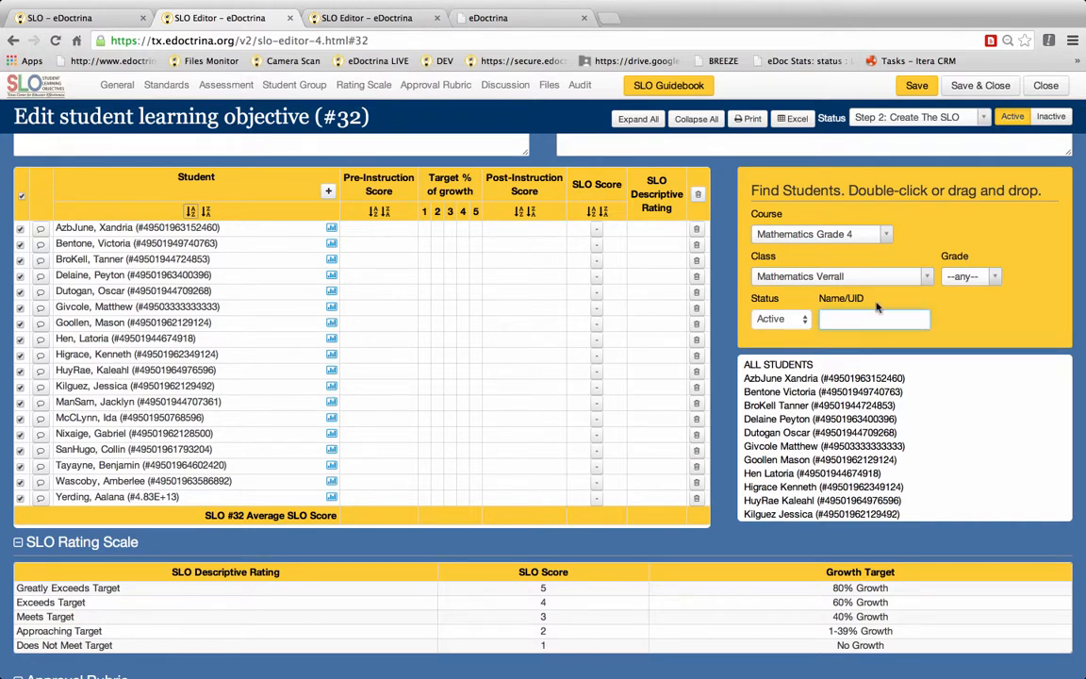
pyautogui.write('mason')
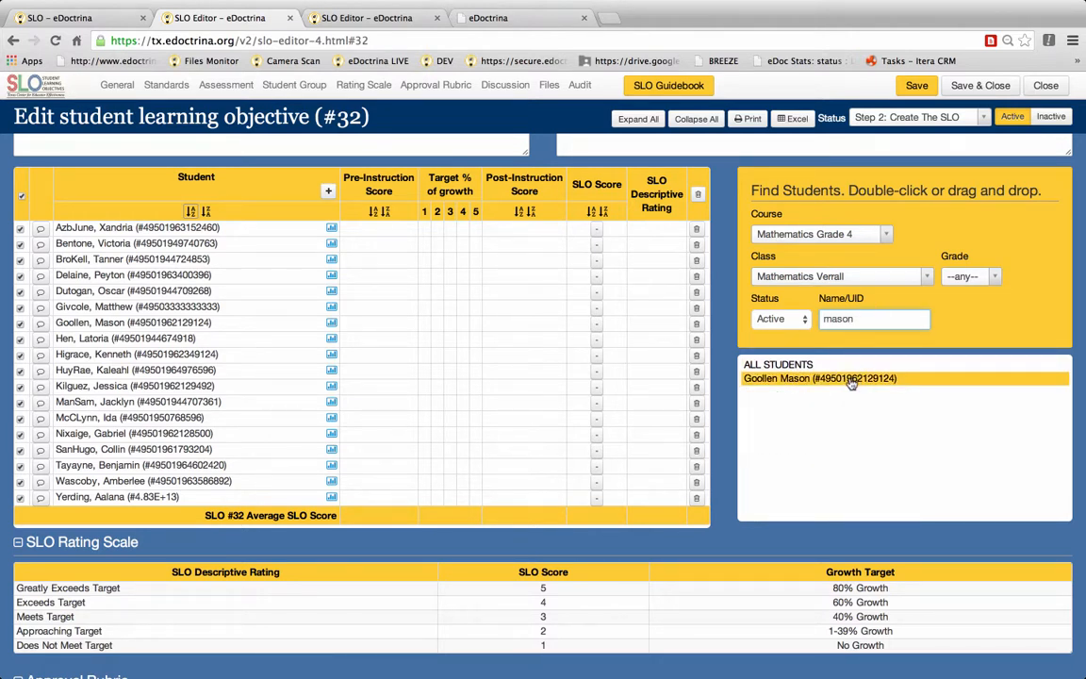
pyautogui.scroll(2, 933, 235)
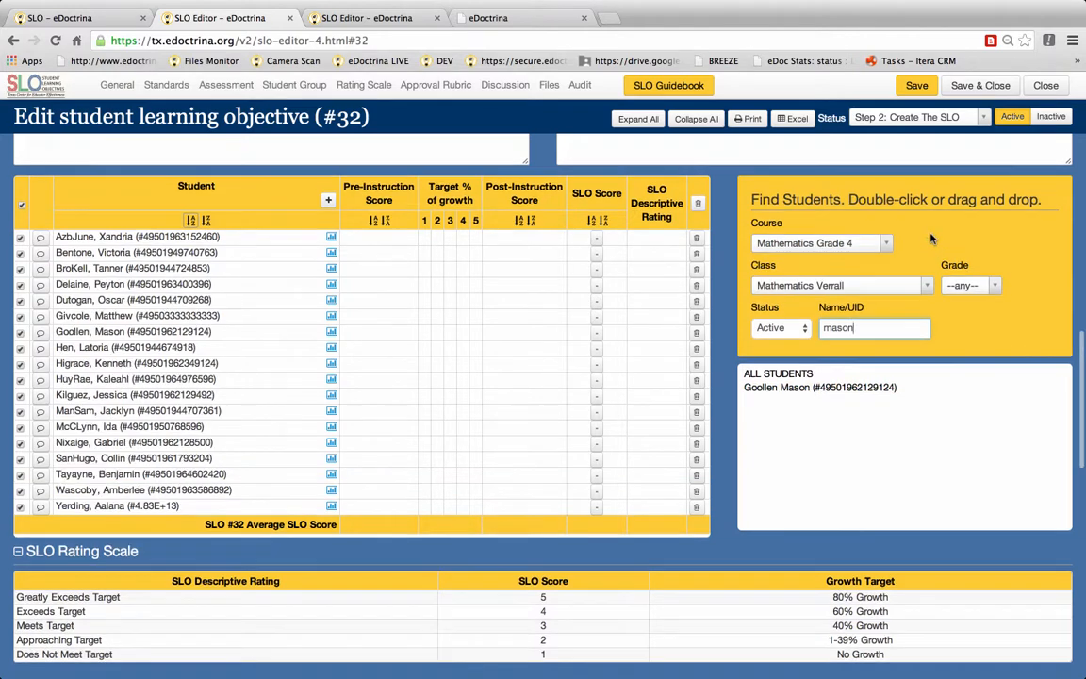
pyautogui.scroll(-1, 931, 233)
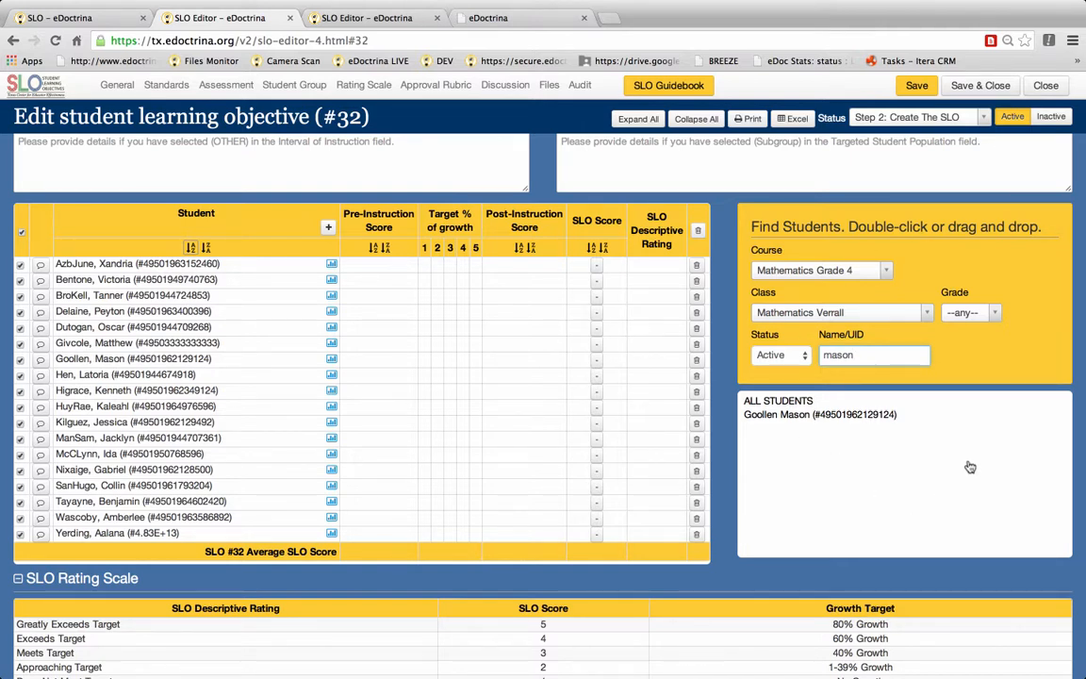
# Step: Create a new grade 4 student with first, middle and last name, choosing to use the existing student record
pyautogui.click(329, 230)
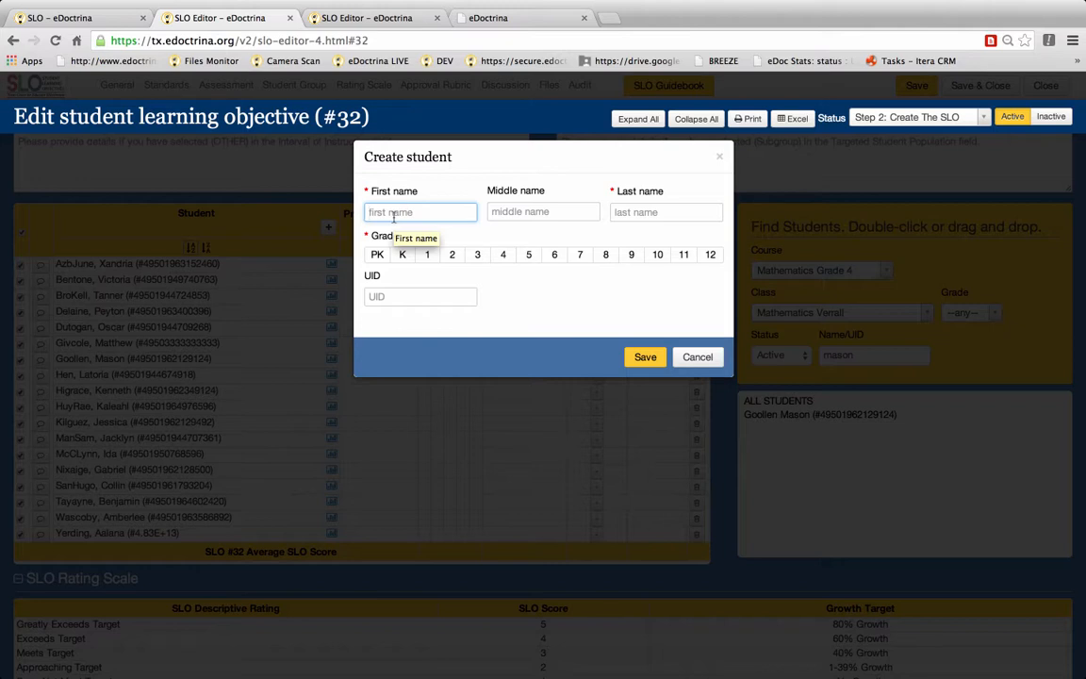
pyautogui.press('Tab')
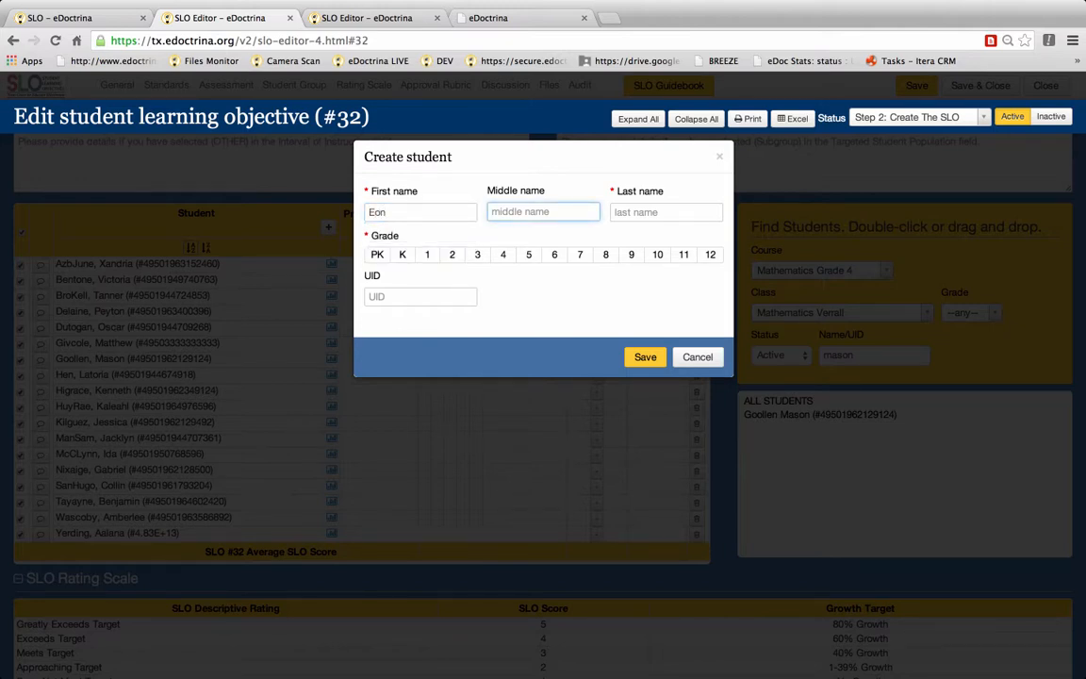
pyautogui.press('Tab')
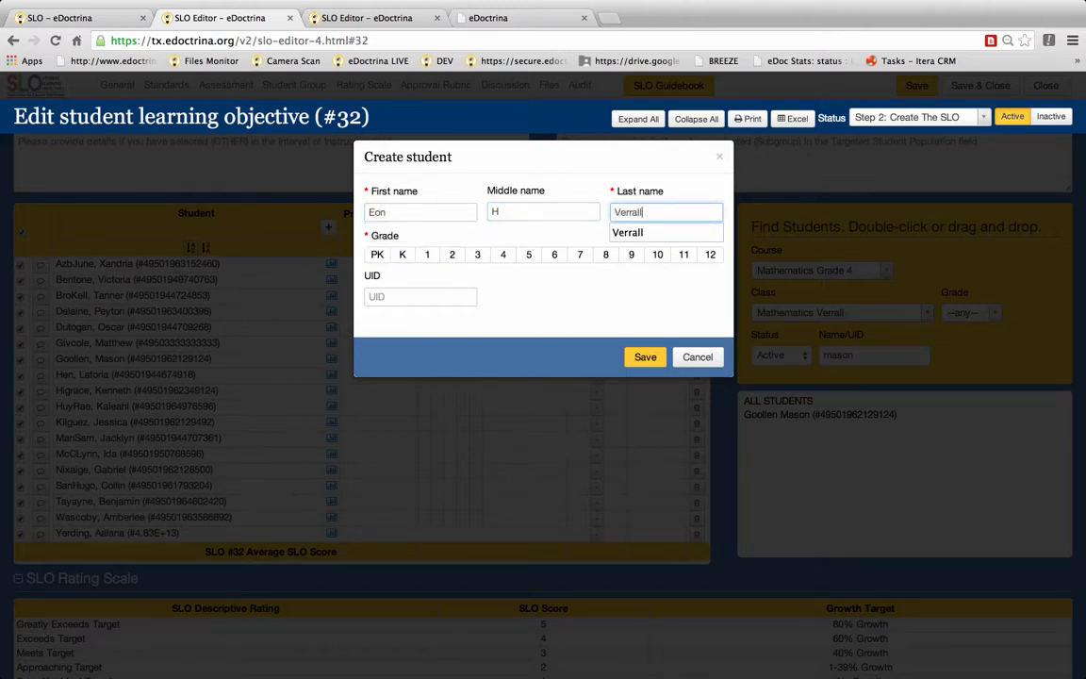
pyautogui.click(505, 257)
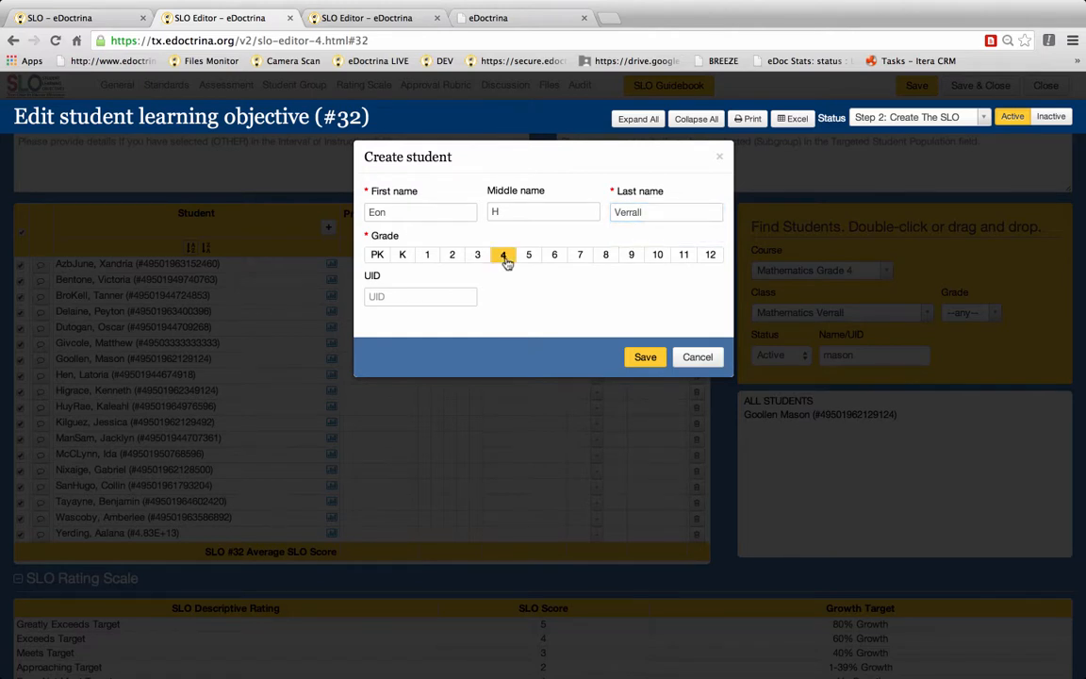
pyautogui.click(399, 297)
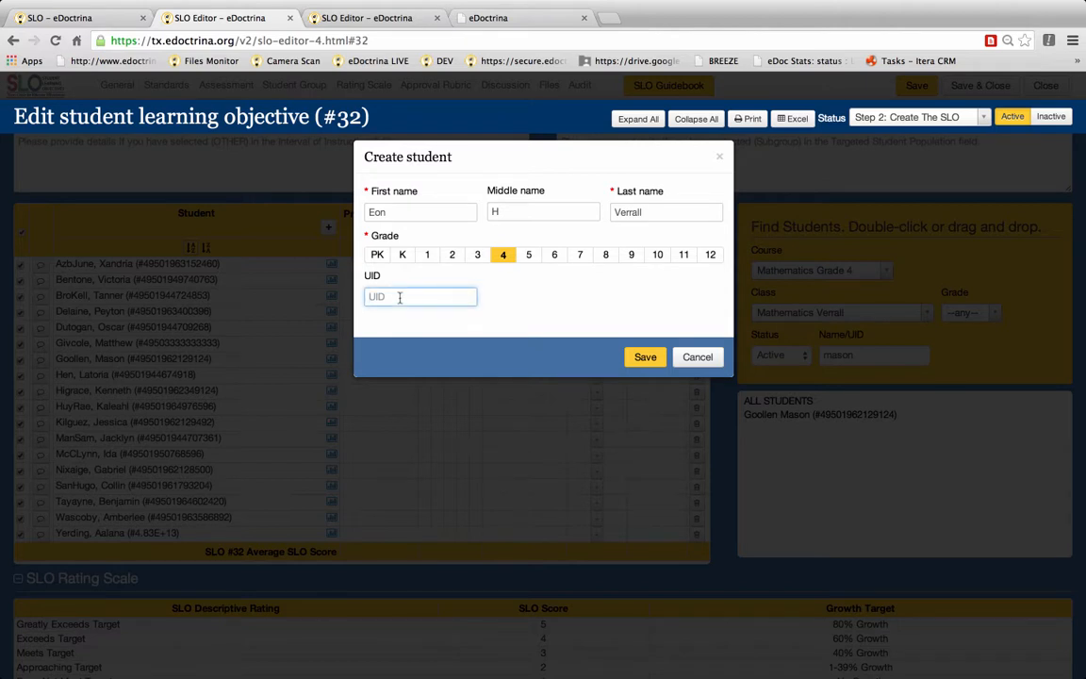
pyautogui.click(645, 358)
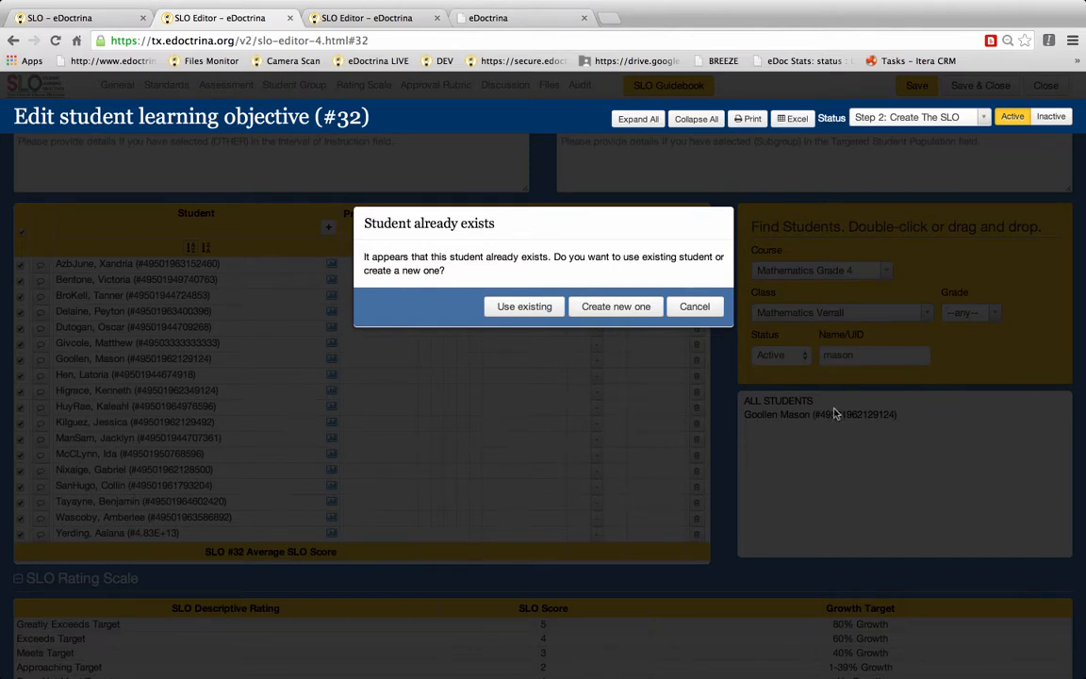
pyautogui.click(526, 311)
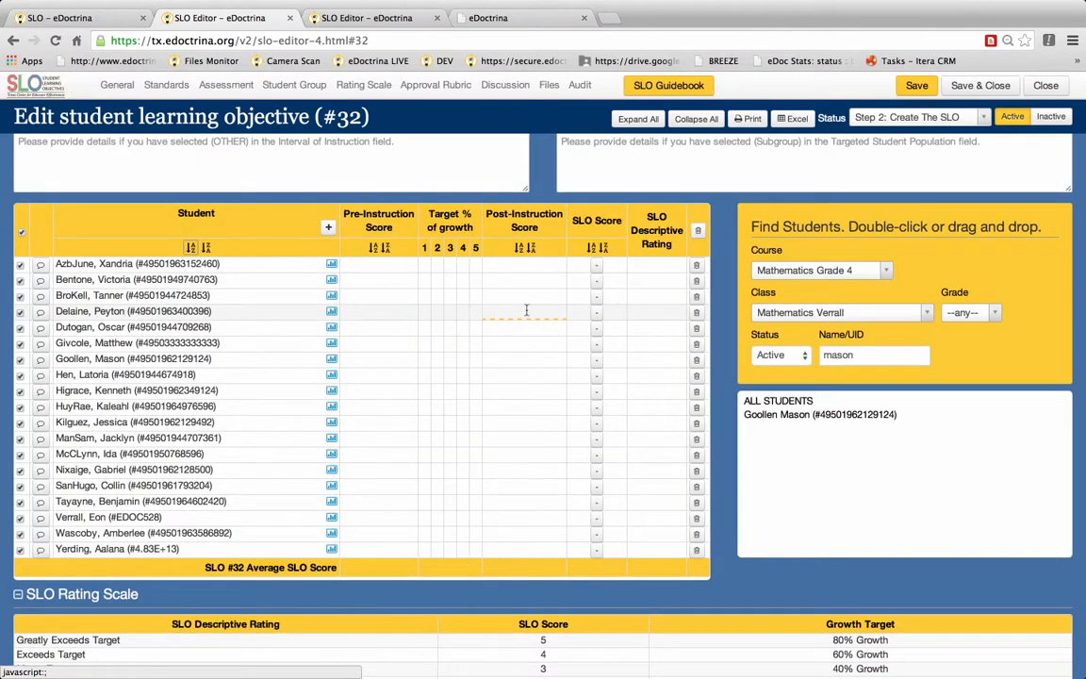
# Step: Enter pre-instruction scores of 56 and 77 for the first two students in the table
pyautogui.scroll(-2, 262, 472)
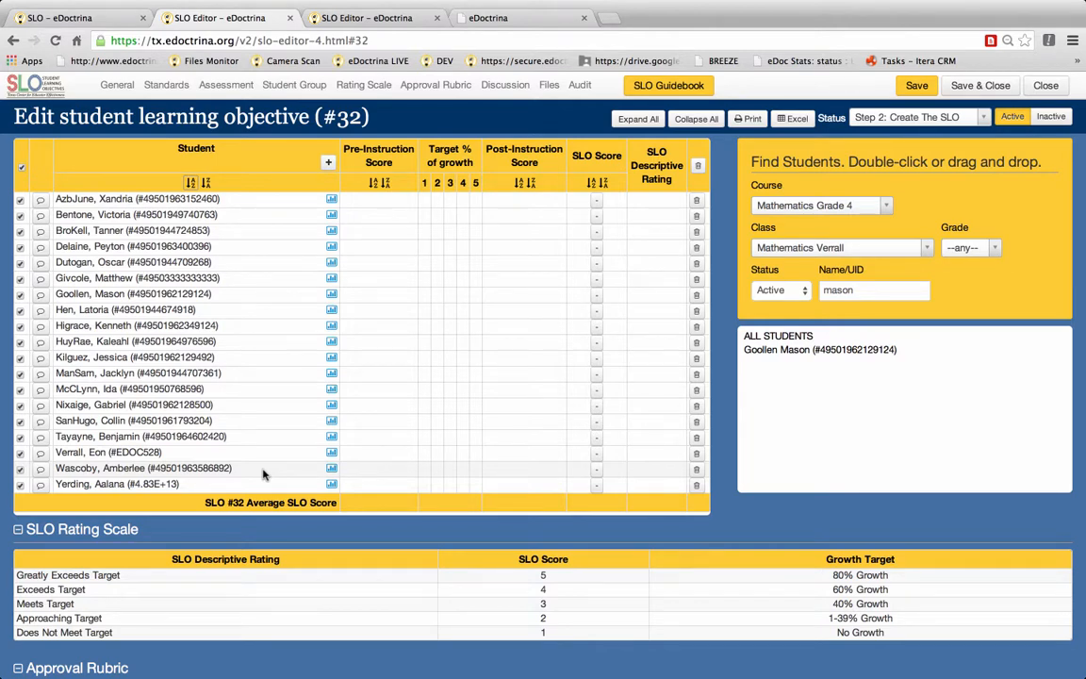
pyautogui.scroll(3, 514, 383)
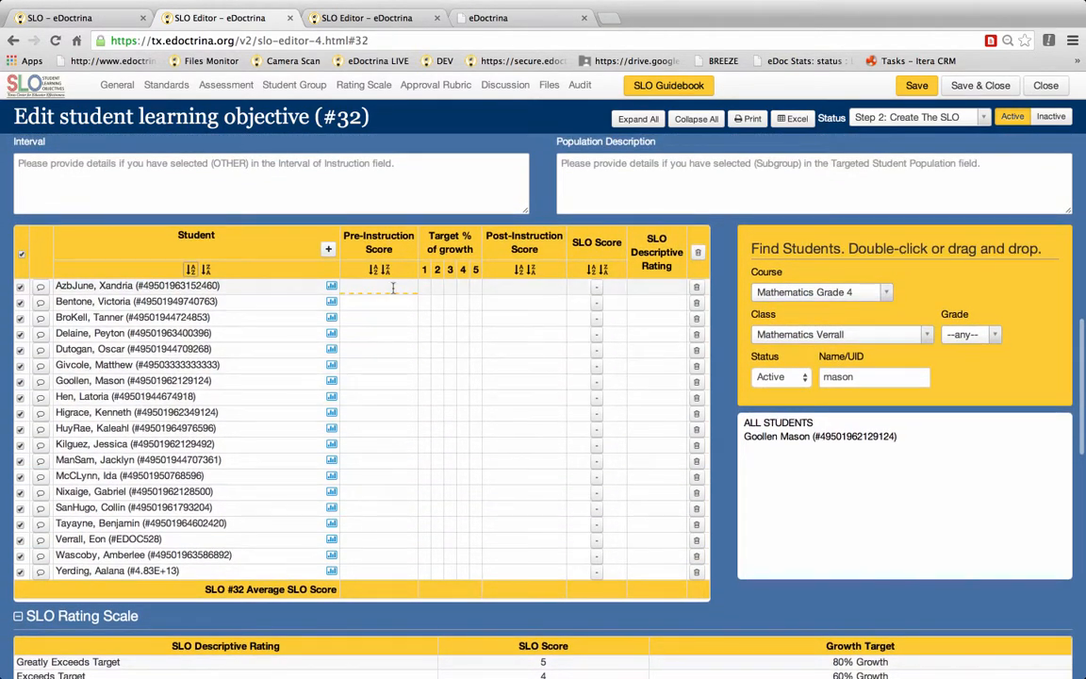
pyautogui.click(393, 288)
pyautogui.write('56')
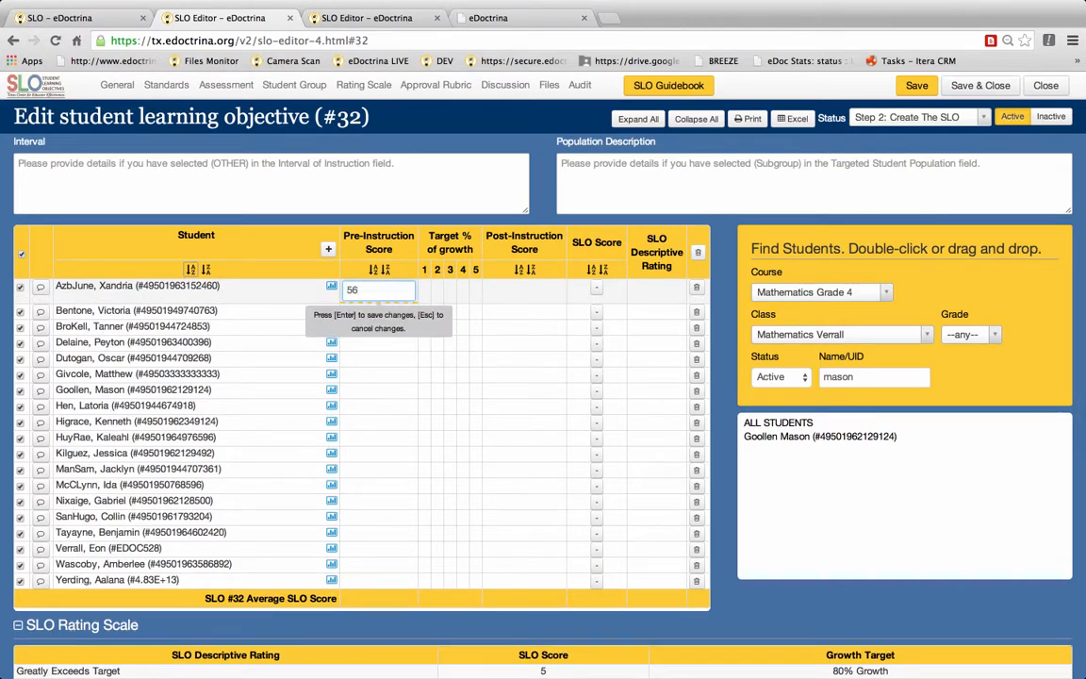
pyautogui.press('Return')
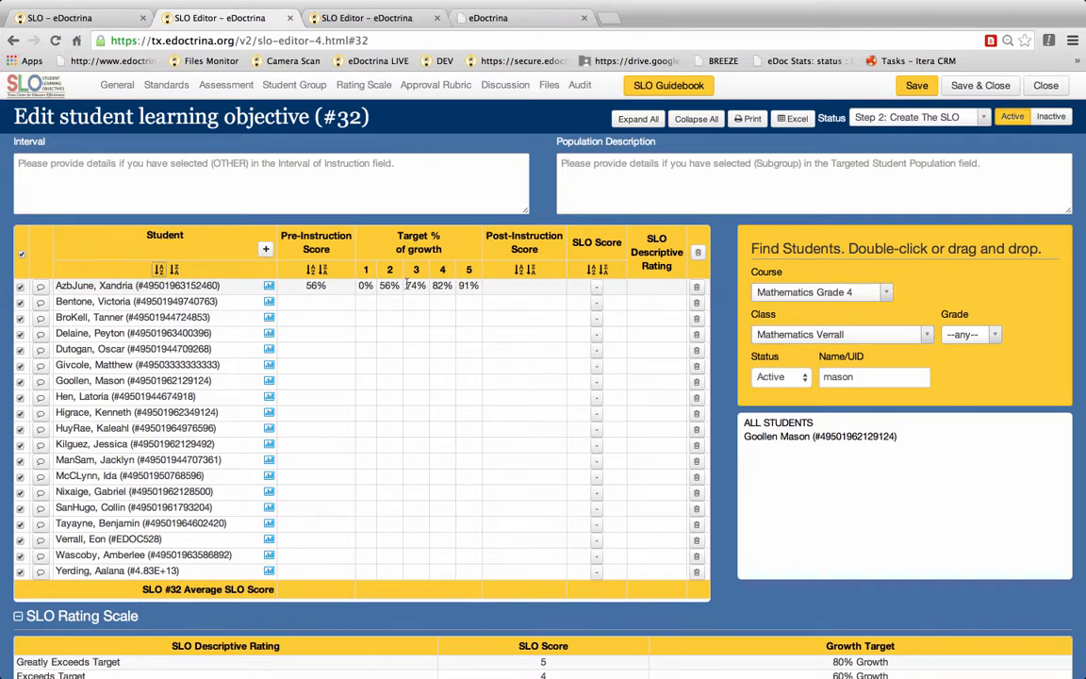
pyautogui.click(324, 300)
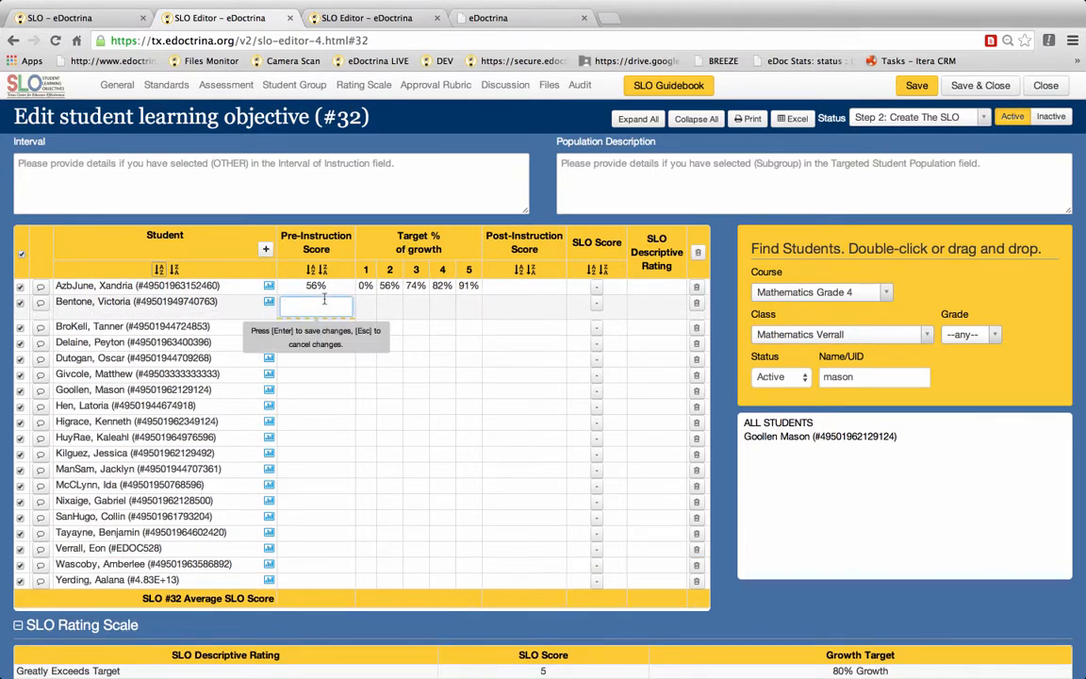
pyautogui.write('77')
pyautogui.press('Return')
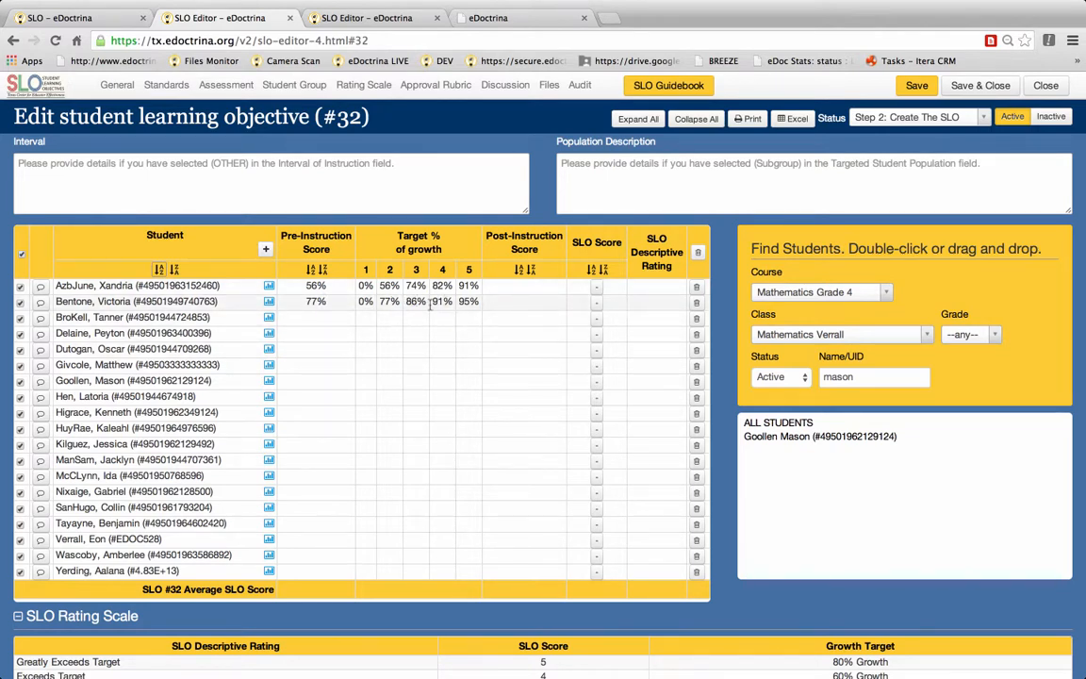
# Step: Enter a post-instruction score of 88 for the first student
pyautogui.click(539, 284)
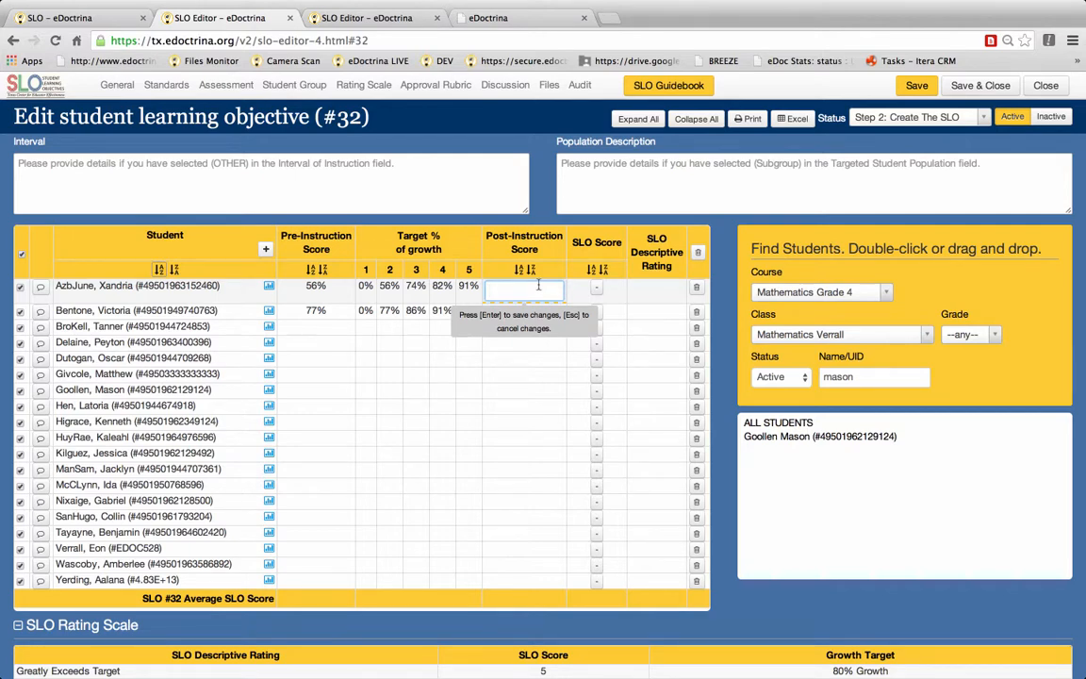
pyautogui.write('88')
pyautogui.press('Return')
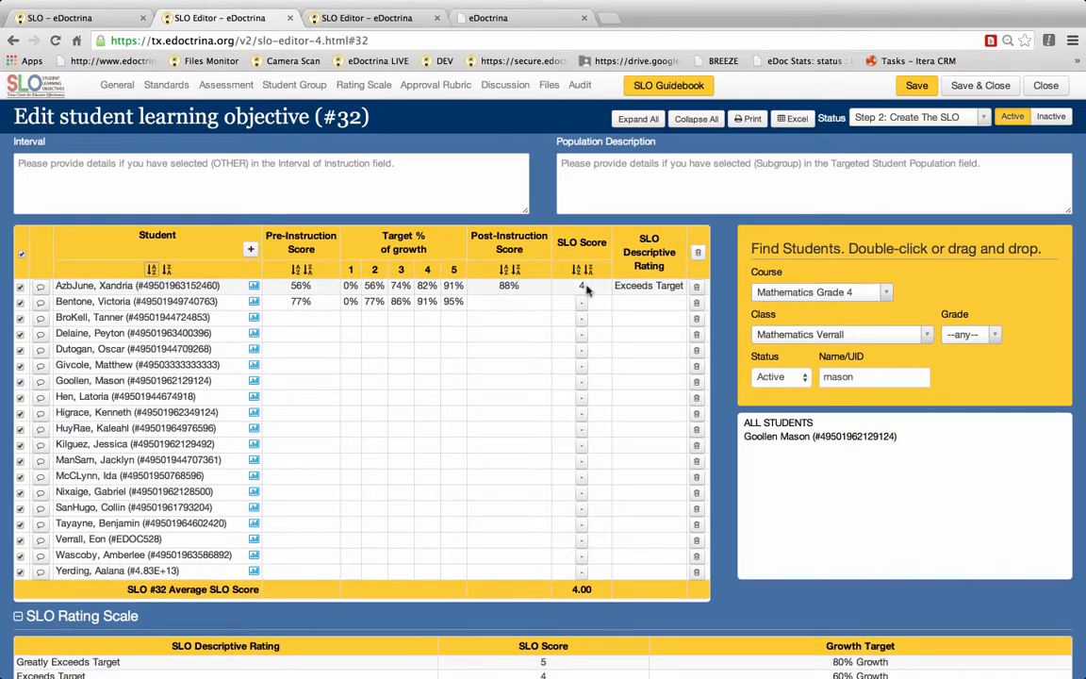
pyautogui.scroll(-5, 501, 396)
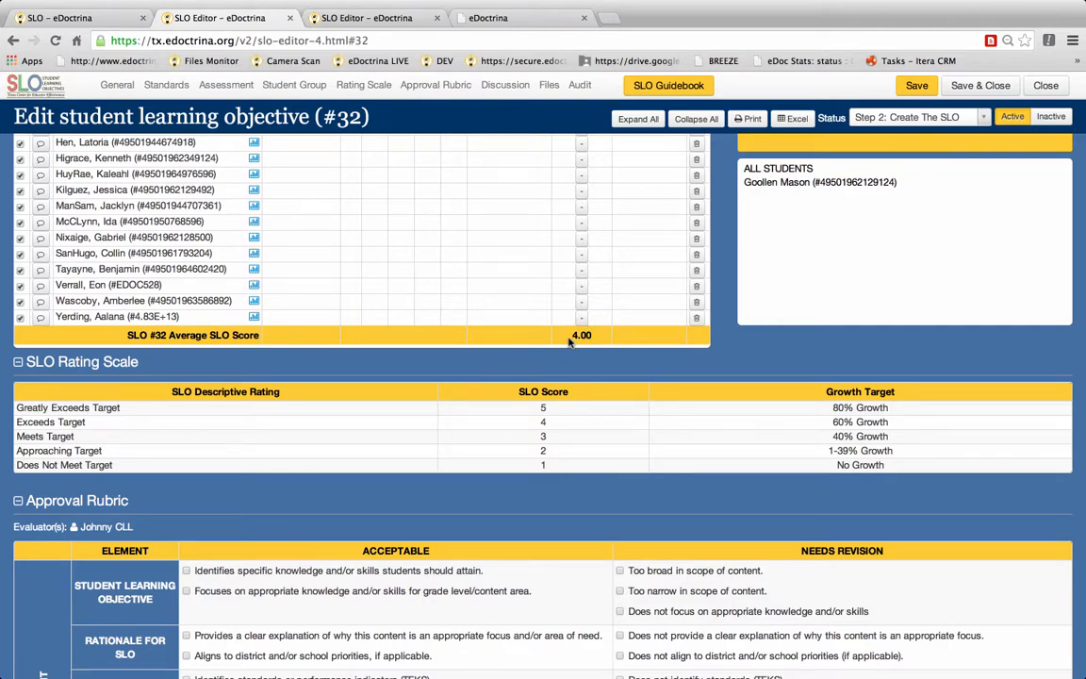
pyautogui.scroll(5, 568, 342)
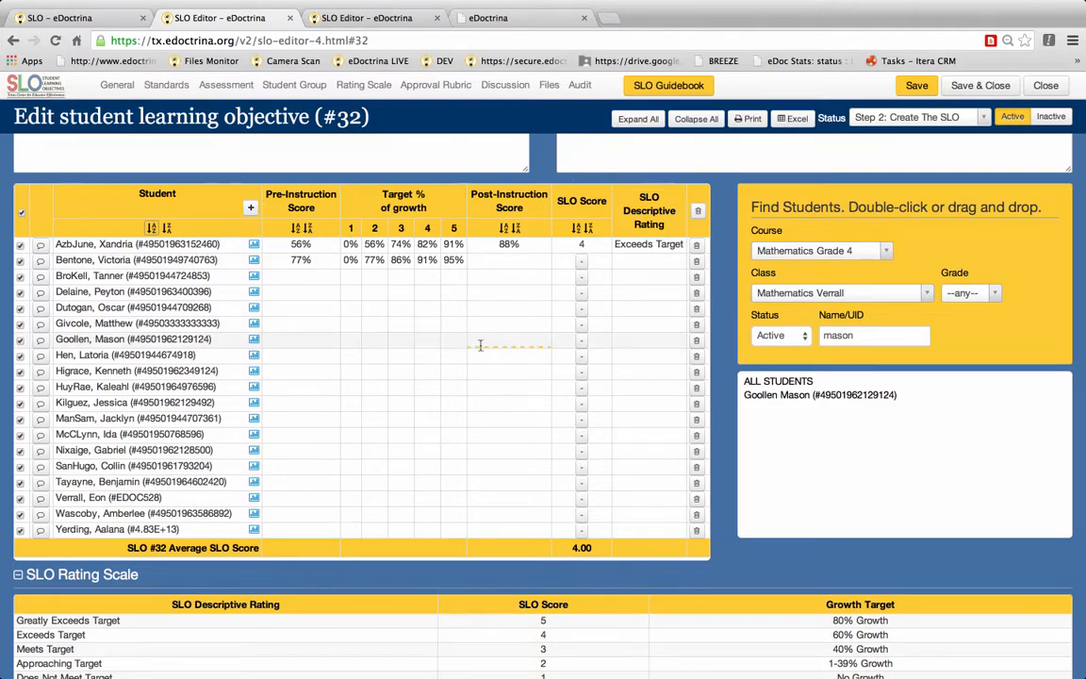
# Step: Review the SLO rating scale and approval rubric sections, collapsing and re-expanding the rubric
pyautogui.scroll(-5, 480, 343)
pyautogui.scroll(-8, 480, 343)
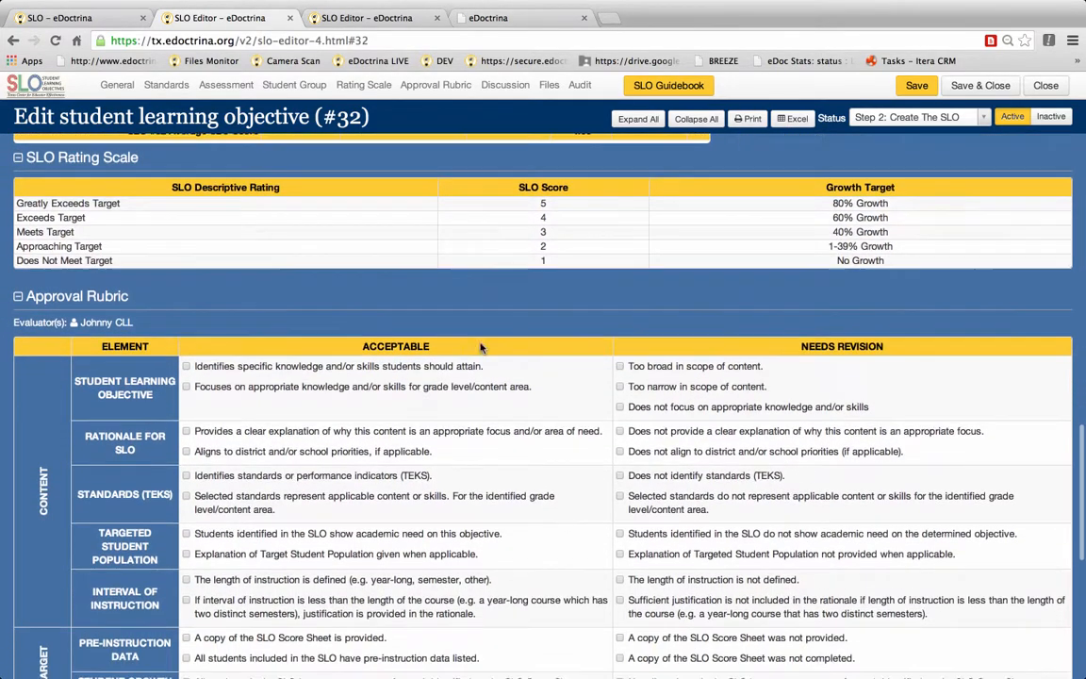
pyautogui.scroll(-1, 482, 349)
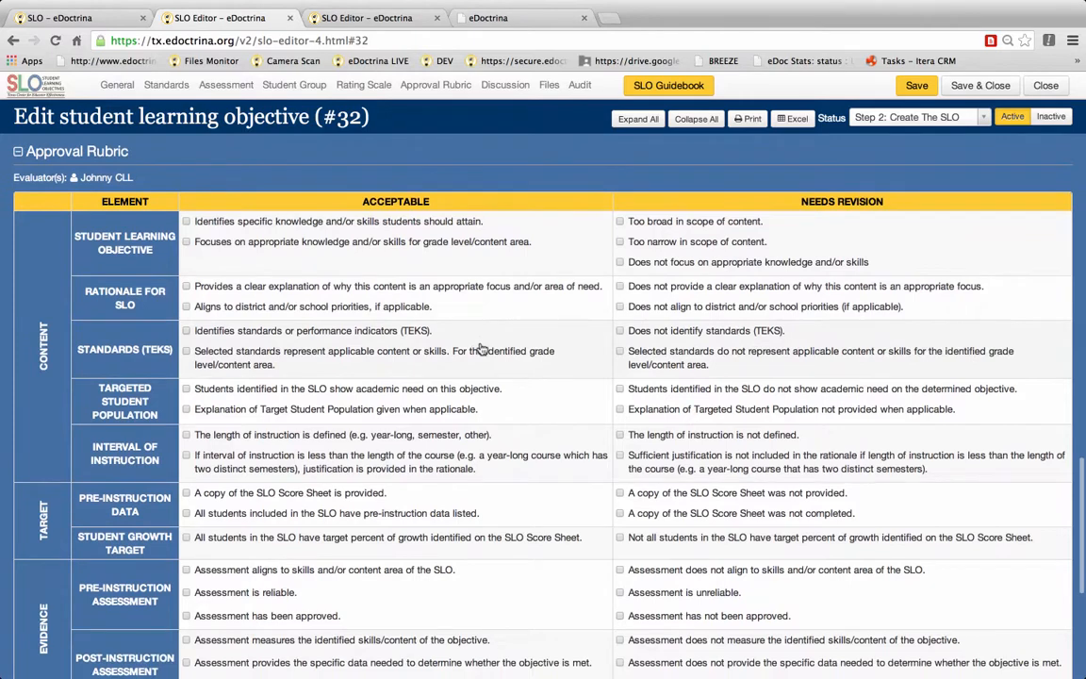
pyautogui.click(19, 152)
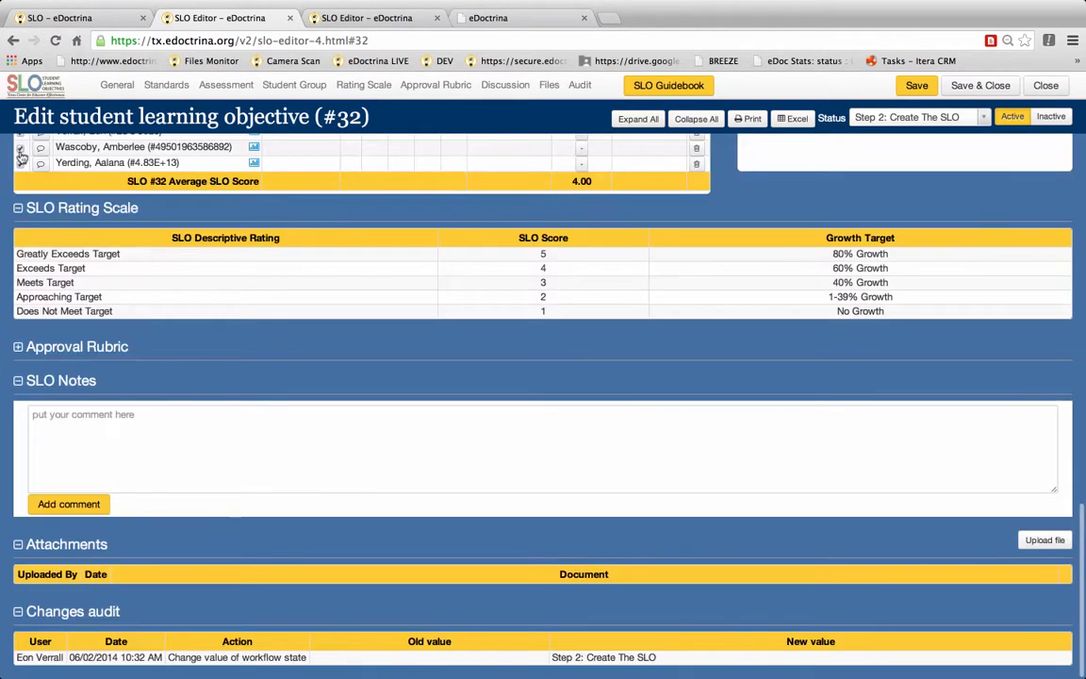
pyautogui.scroll(1, 109, 344)
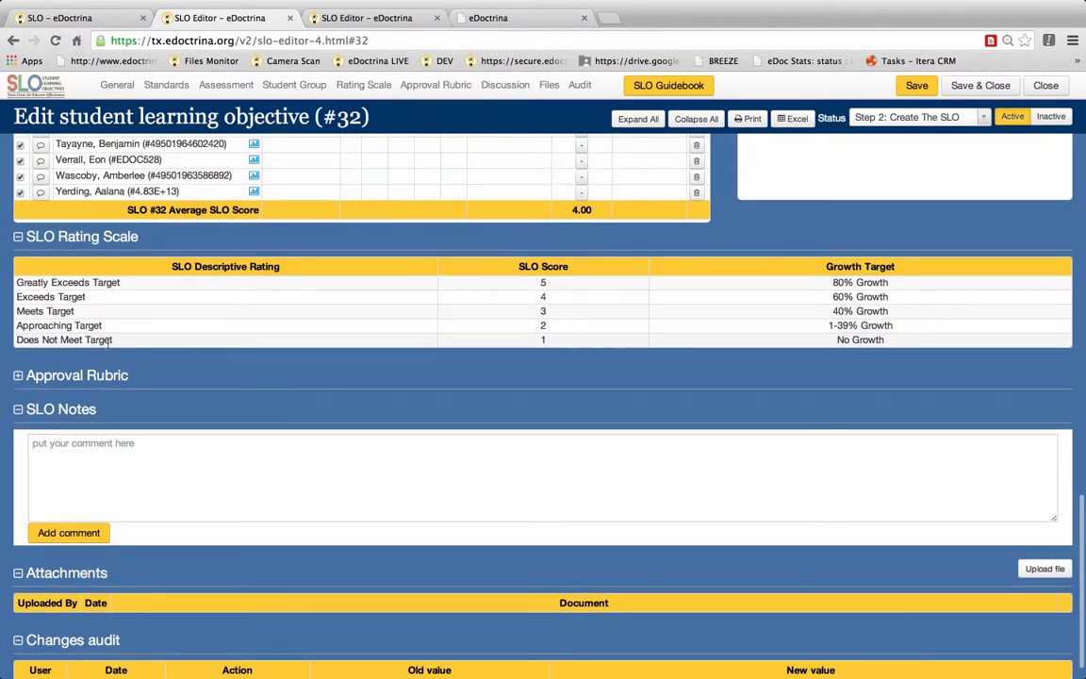
pyautogui.click(18, 375)
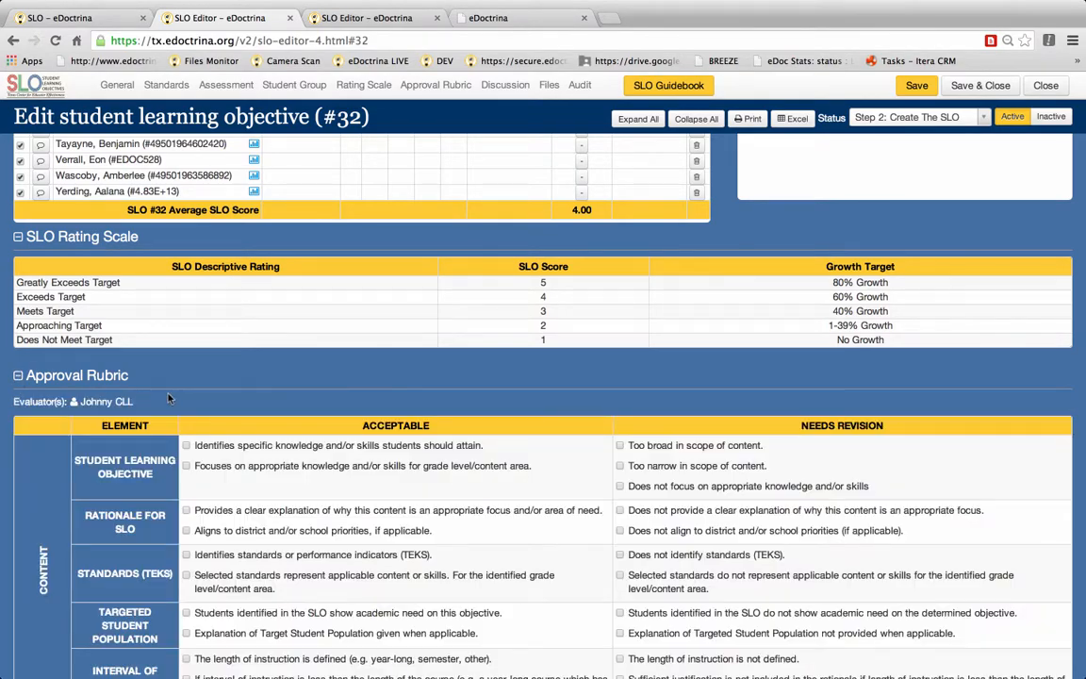
pyautogui.scroll(-5, 168, 399)
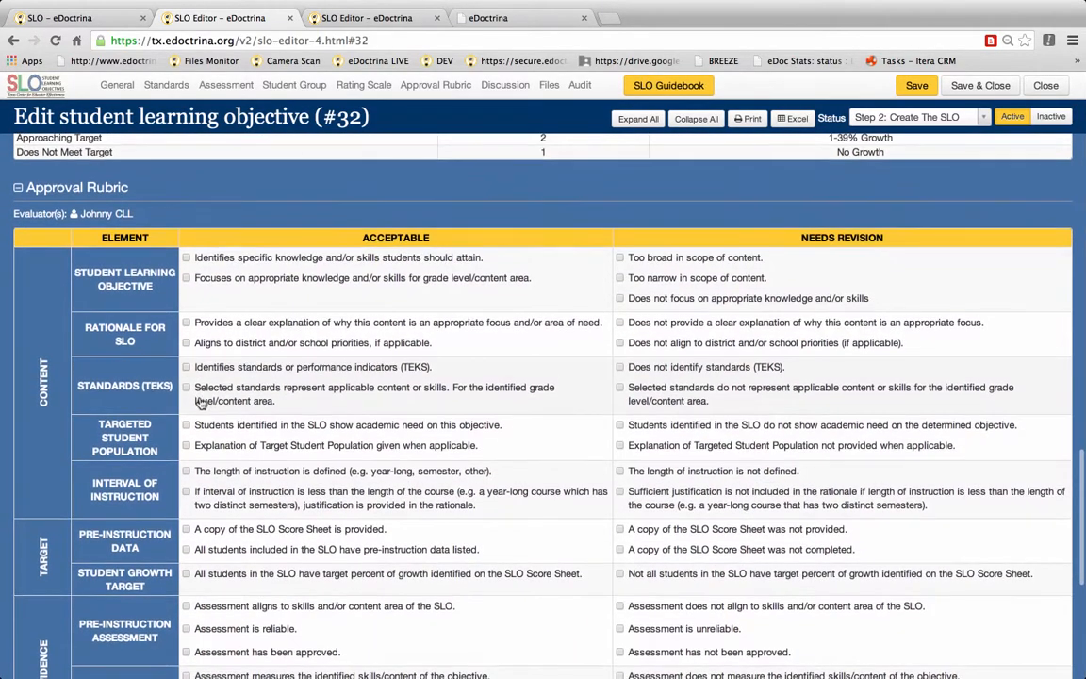
pyautogui.scroll(-2, 201, 403)
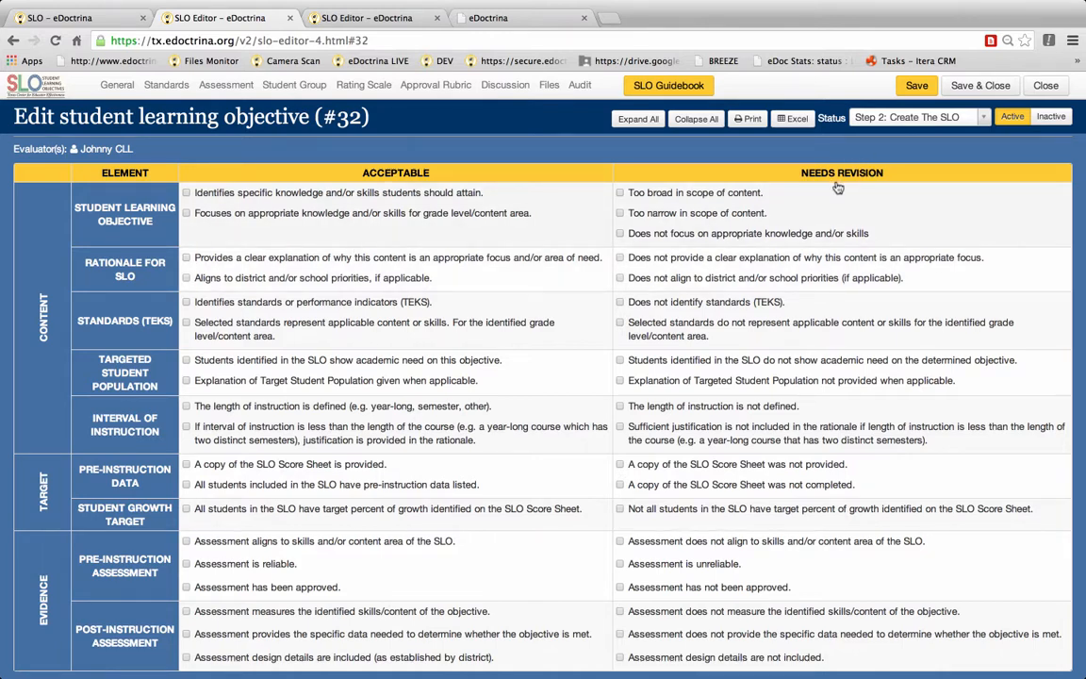
pyautogui.scroll(-5, 566, 396)
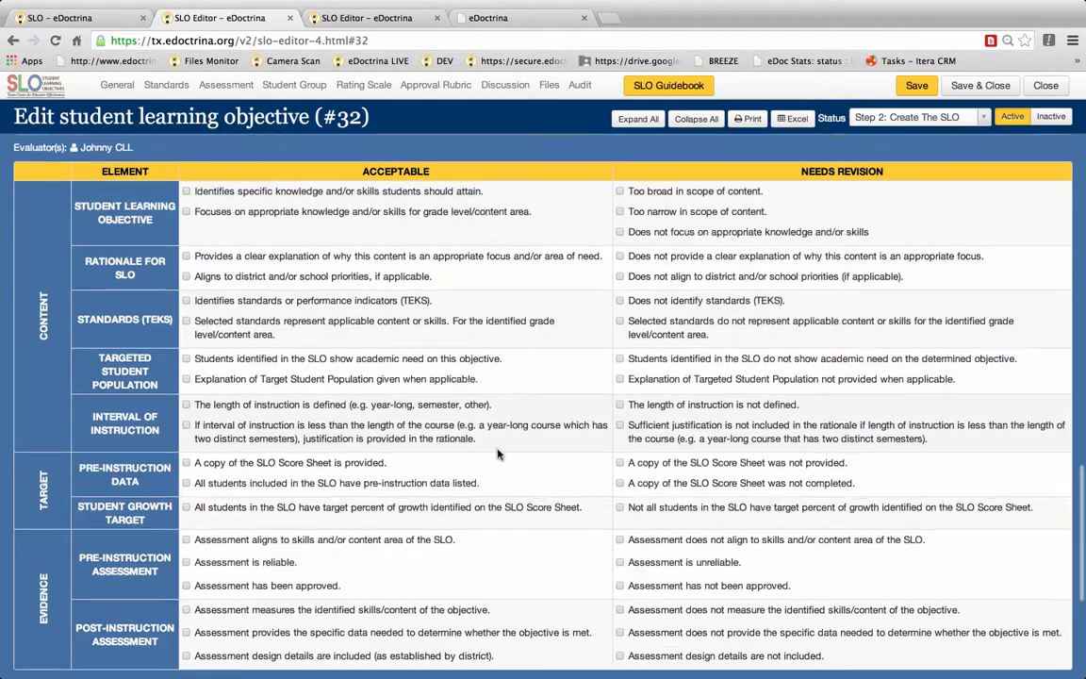
pyautogui.scroll(-3, 499, 453)
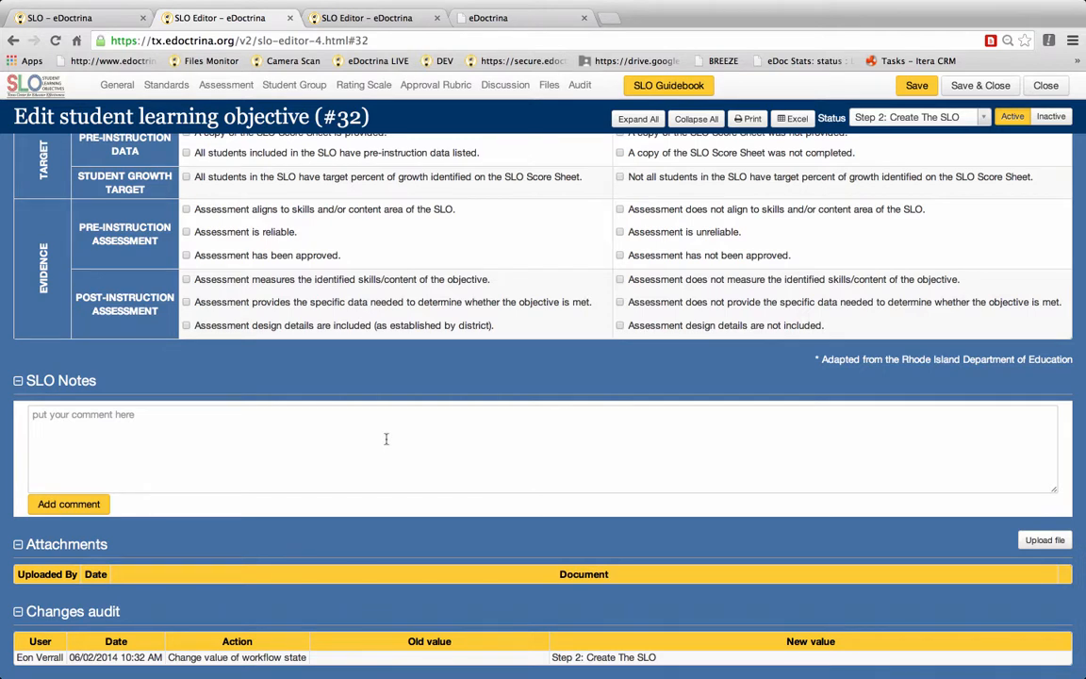
# Step: Add an SLO note comment reading "Type your comment here."
pyautogui.click(386, 439)
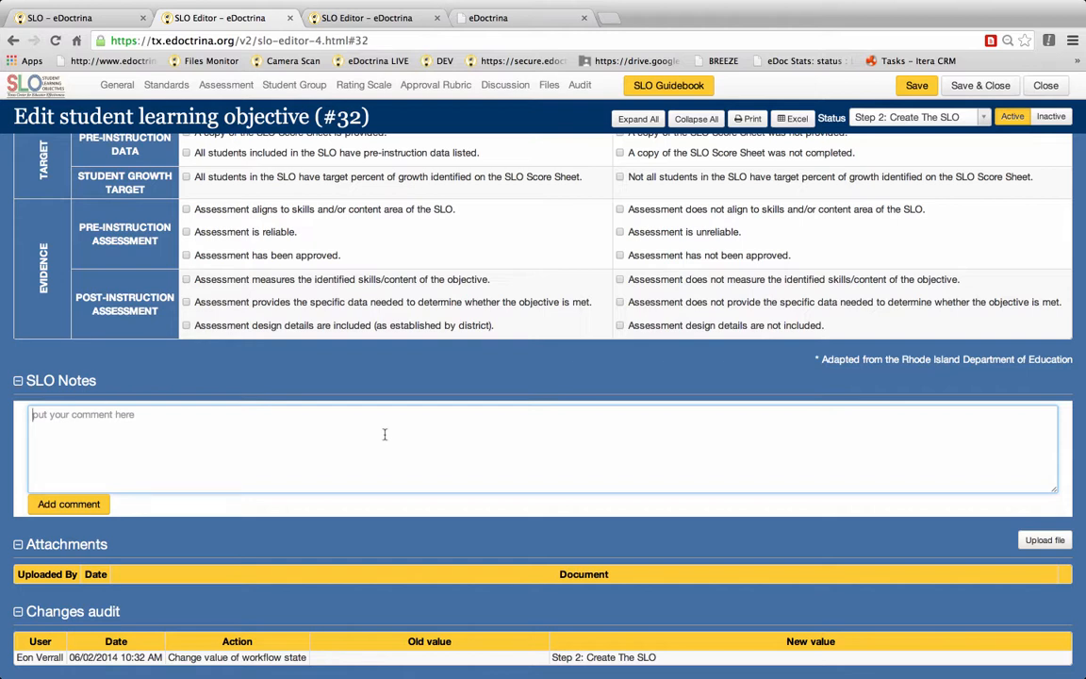
pyautogui.write('Type your comment here.')
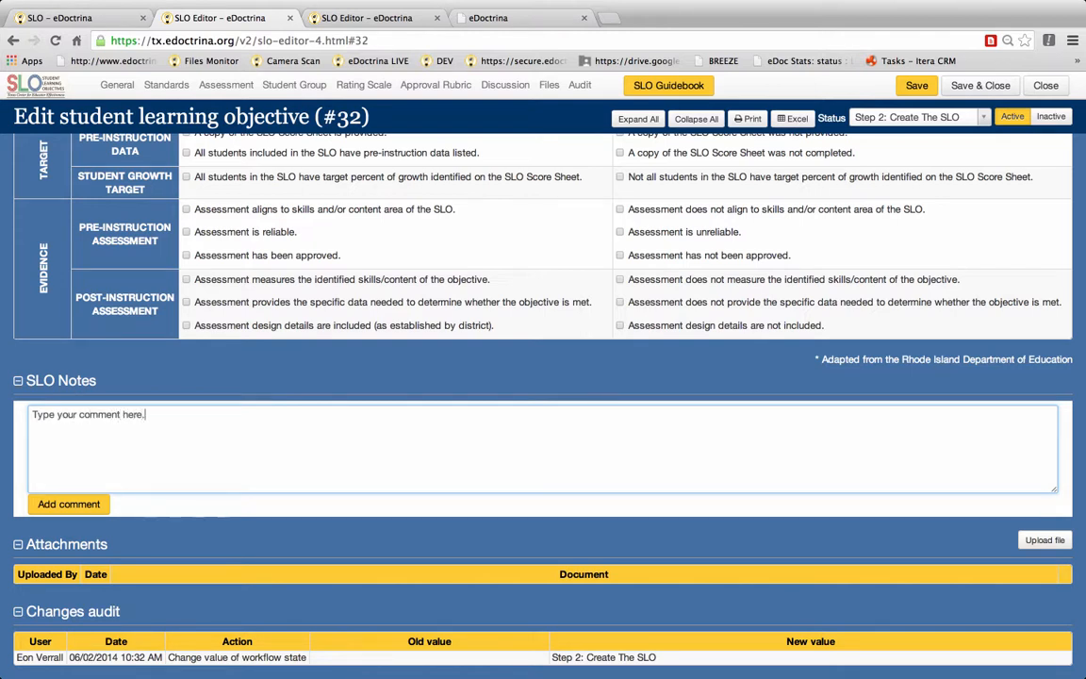
pyautogui.click(88, 504)
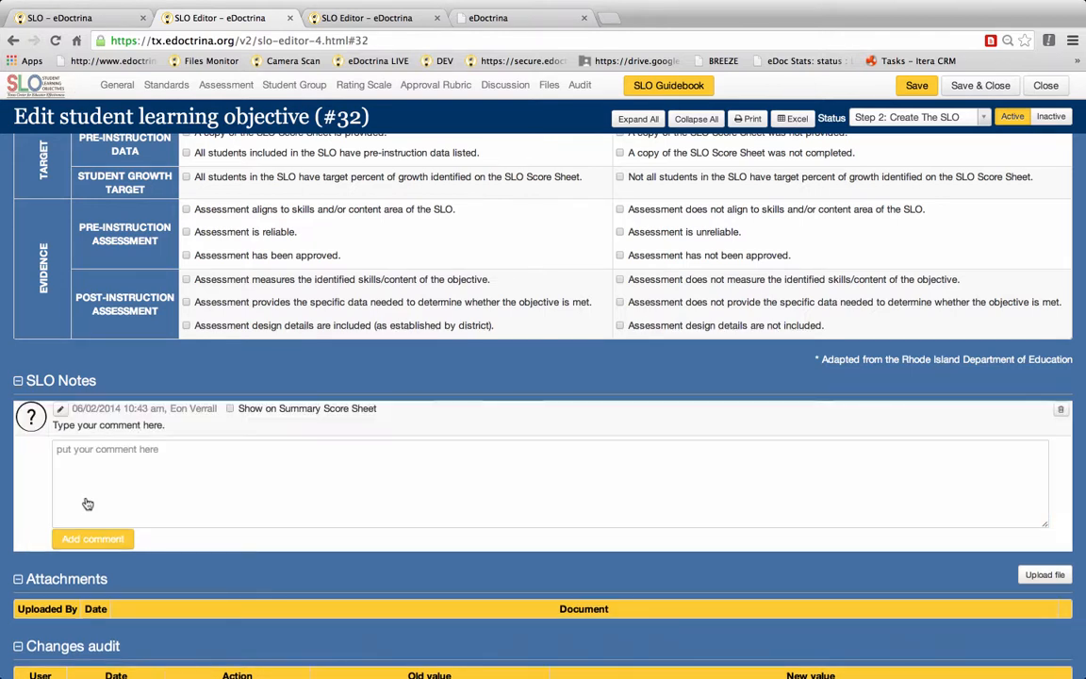
# Step: Set the new comment to show on the Summary Score Sheet
pyautogui.click(231, 409)
pyautogui.scroll(-2, 329, 451)
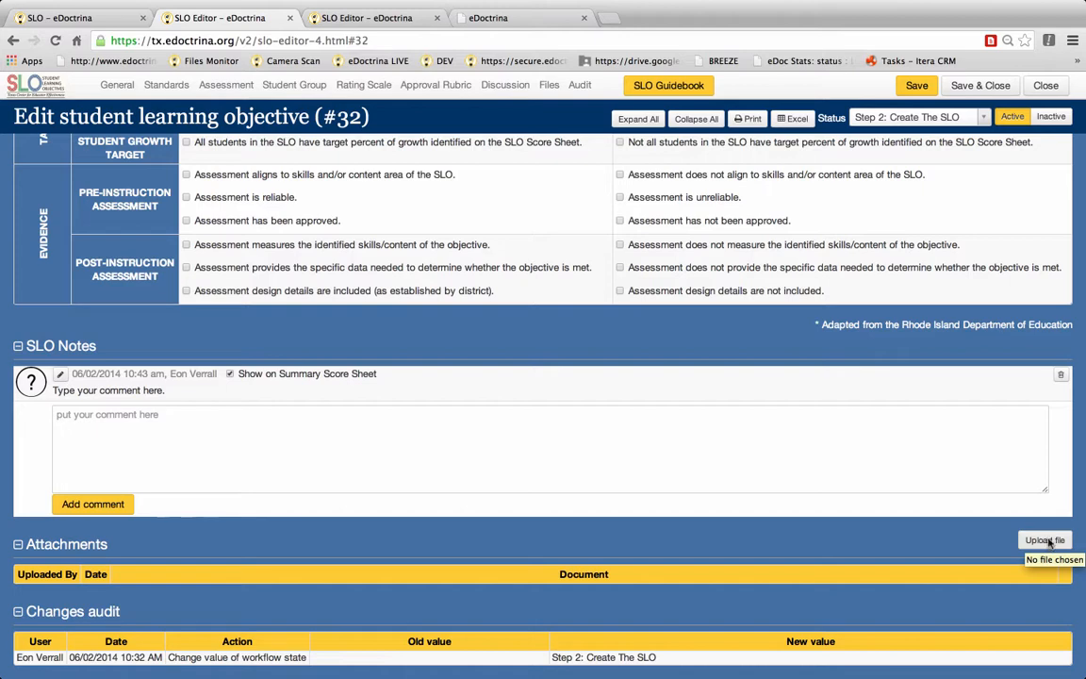
pyautogui.scroll(-1, 761, 513)
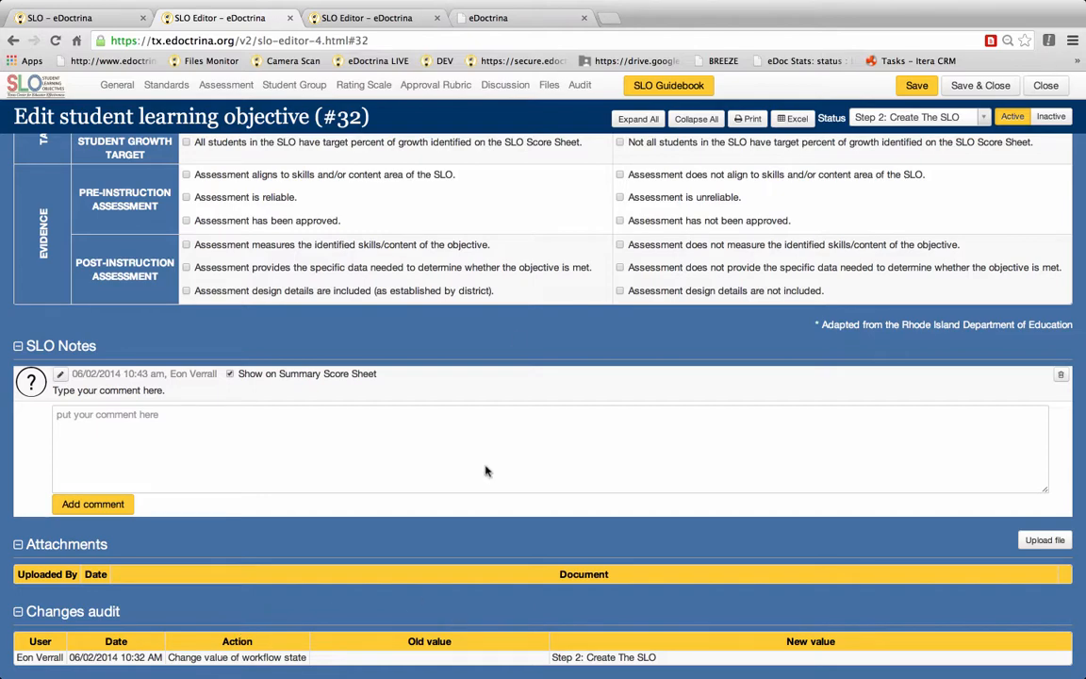
# Step: Save the student learning objective and close the editor
pyautogui.scroll(5, 548, 253)
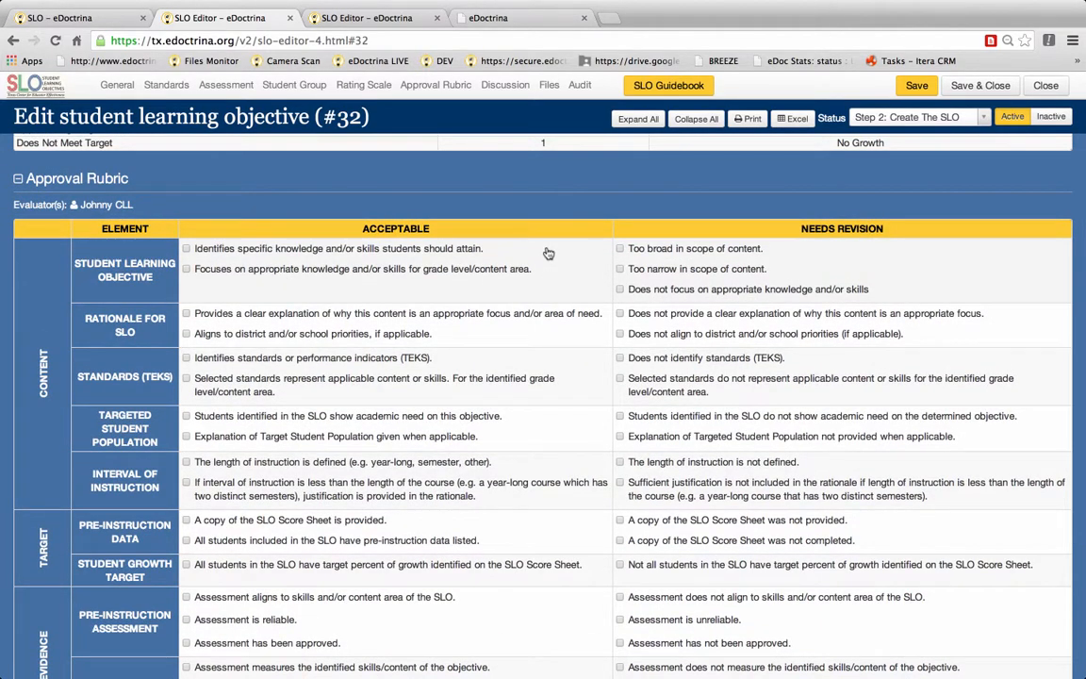
pyautogui.scroll(2, 548, 252)
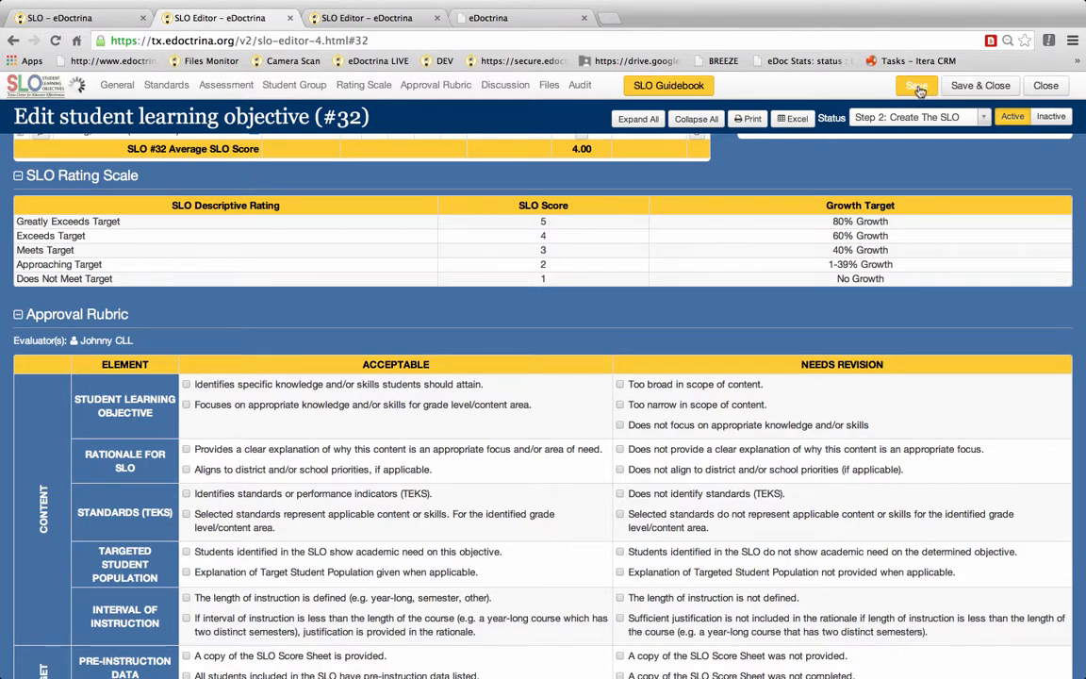
pyautogui.click(964, 83)
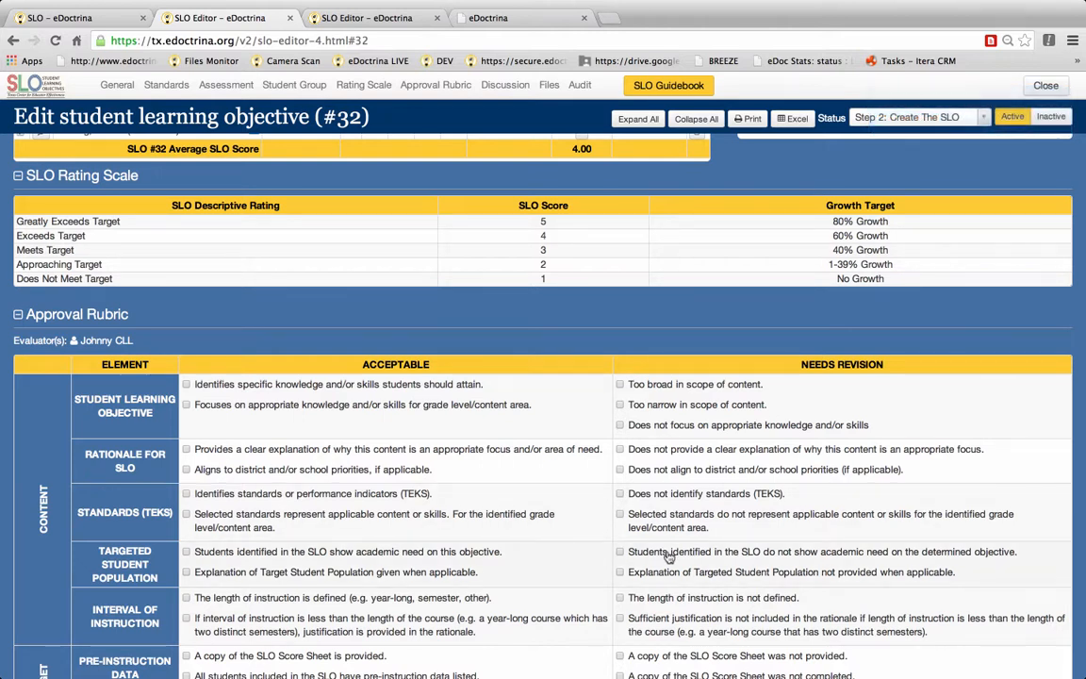
pyautogui.click(1047, 86)
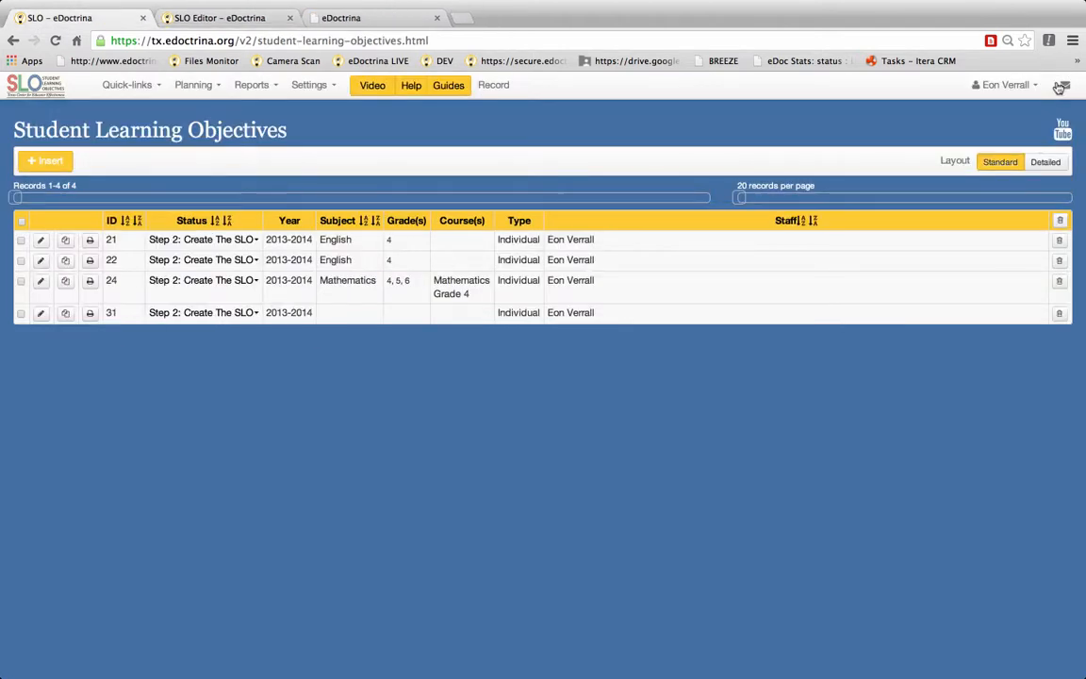